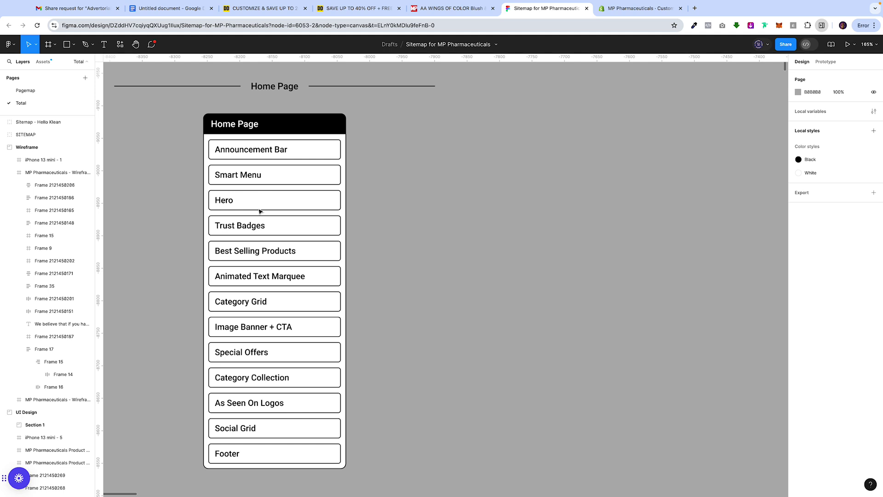
# - Examine the first desktop wireframe beside the Home Page sitemap, selecting its hero, product cards and brand statement text
pyautogui.keyDown('ctrl'); pyautogui.scroll(-5, 261, 211); pyautogui.keyUp('ctrl')
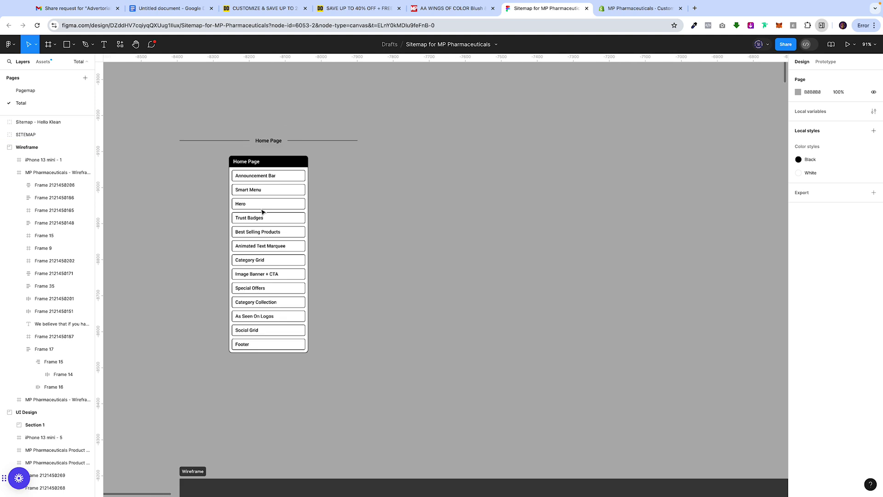
pyautogui.scroll(-5, 263, 211)
pyautogui.keyDown('ctrl'); pyautogui.scroll(-3, 262, 212); pyautogui.keyUp('ctrl')
pyautogui.scroll(-8, 262, 211)
pyautogui.keyDown('ctrl'); pyautogui.scroll(-2, 262, 211); pyautogui.keyUp('ctrl')
pyautogui.hscroll(4, 262, 212)
pyautogui.scroll(-2, 262, 211)
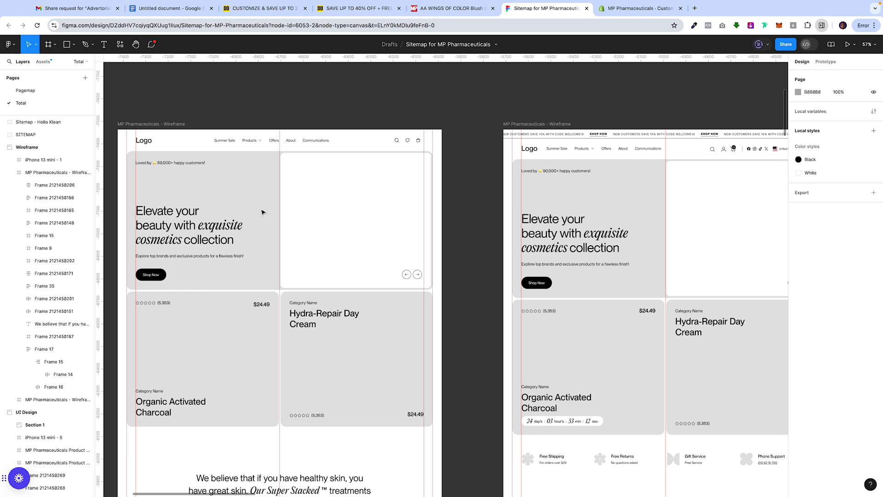
pyautogui.doubleClick(175, 224)
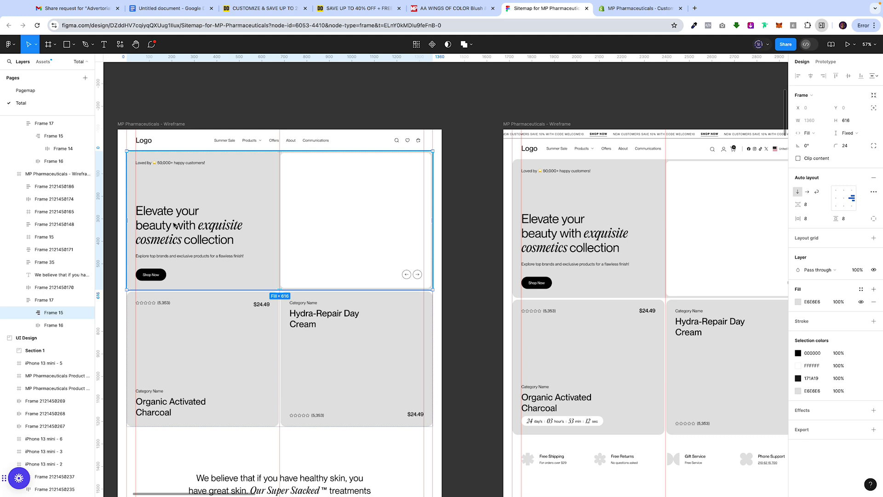
pyautogui.click(198, 306)
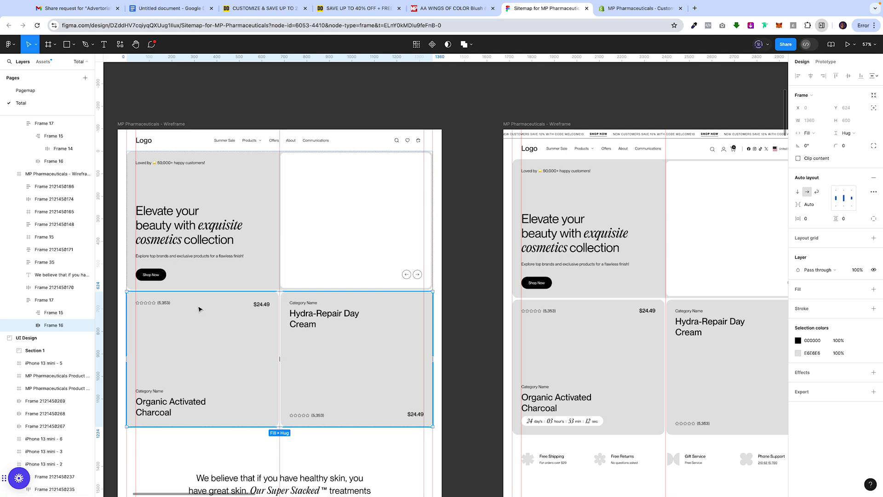
pyautogui.scroll(-5, 199, 309)
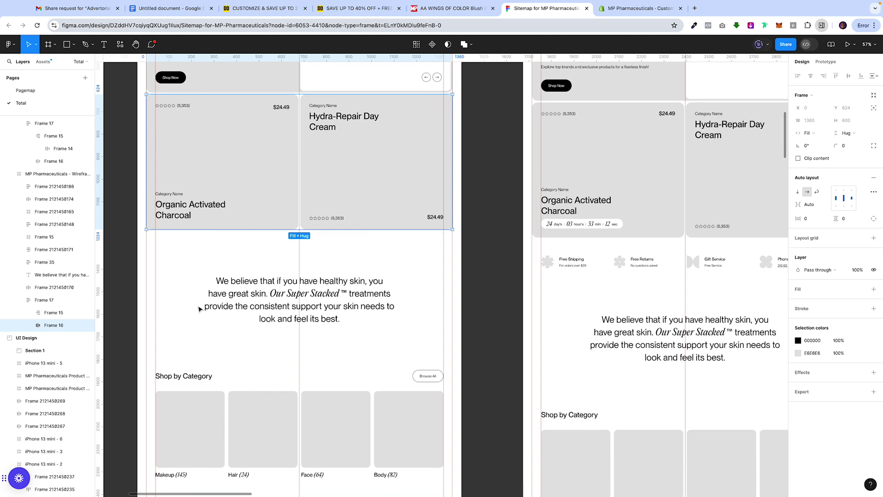
pyautogui.click(239, 282)
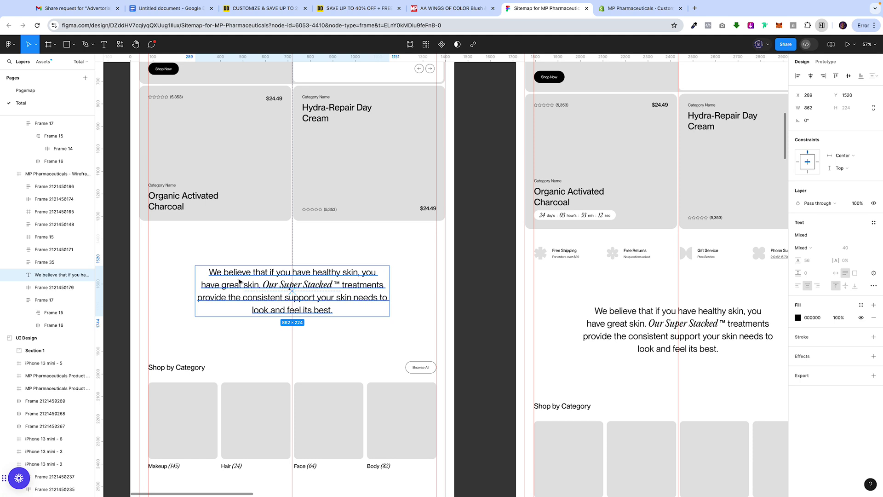
# - Switch to the mpshop.gr browser page, close the developer tools, and review the live home page's banner, products and categories
pyautogui.click(426, 8)
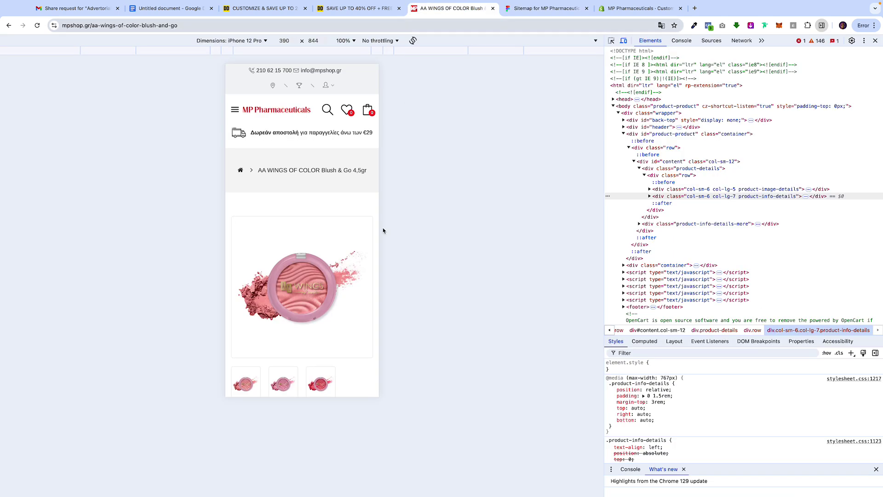
pyautogui.click(876, 41)
pyautogui.click(440, 79)
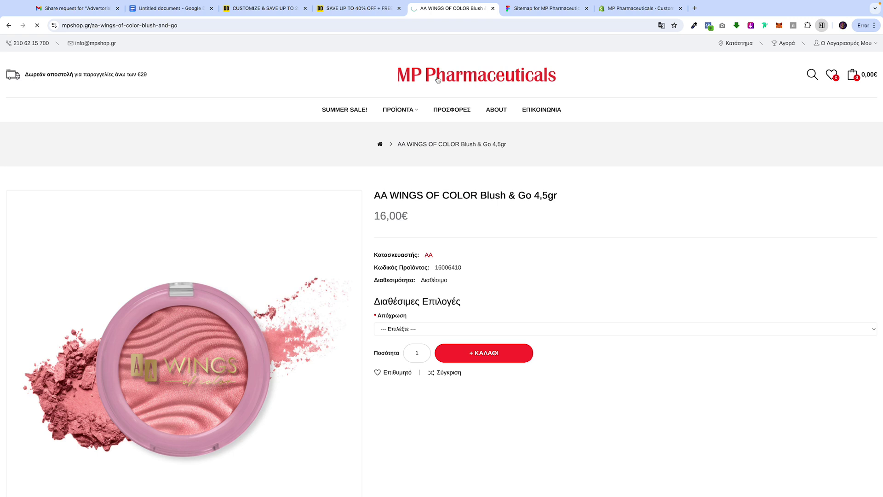
pyautogui.scroll(-9, 434, 158)
pyautogui.scroll(-20, 434, 159)
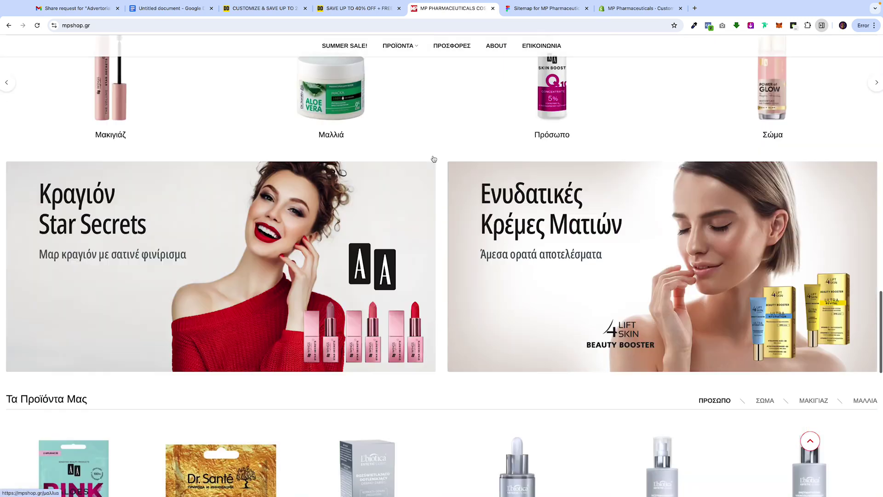
pyautogui.scroll(18, 434, 159)
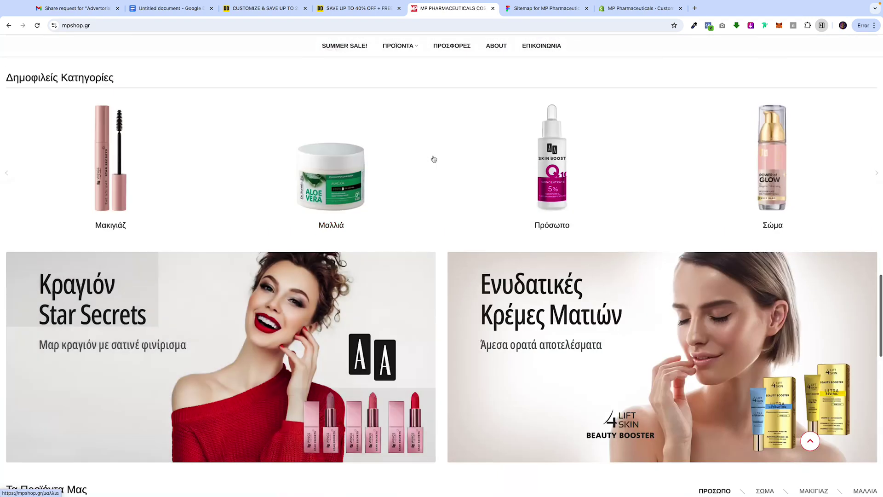
pyautogui.scroll(15, 434, 159)
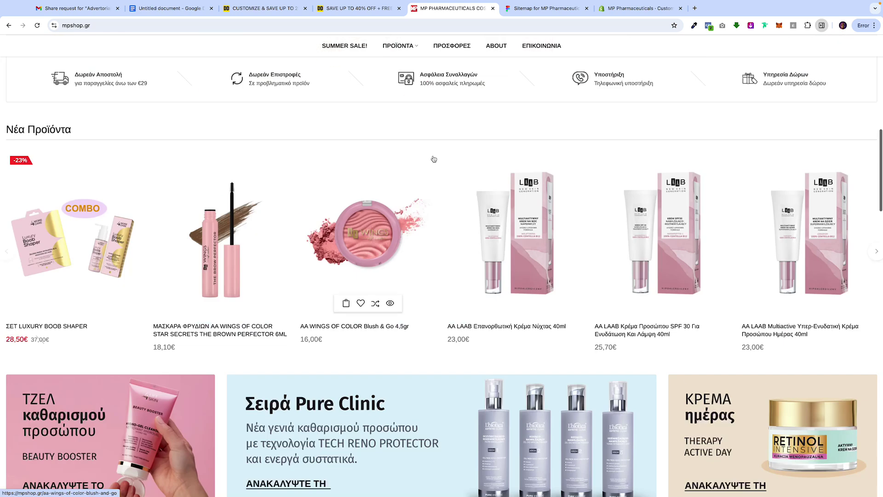
pyautogui.scroll(6, 434, 158)
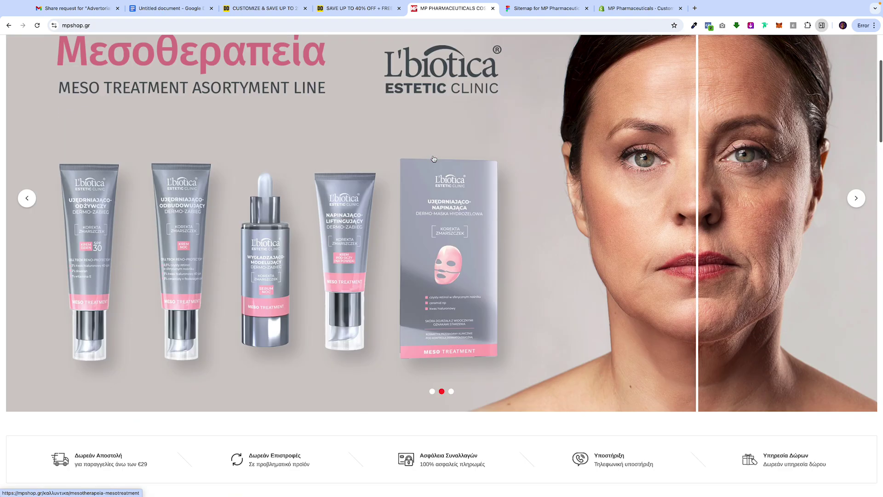
# - Return to the Figma file and examine the first desktop wireframe from Shop by Category through the sale banner, reviews, FAQ's and footer
pyautogui.click(528, 10)
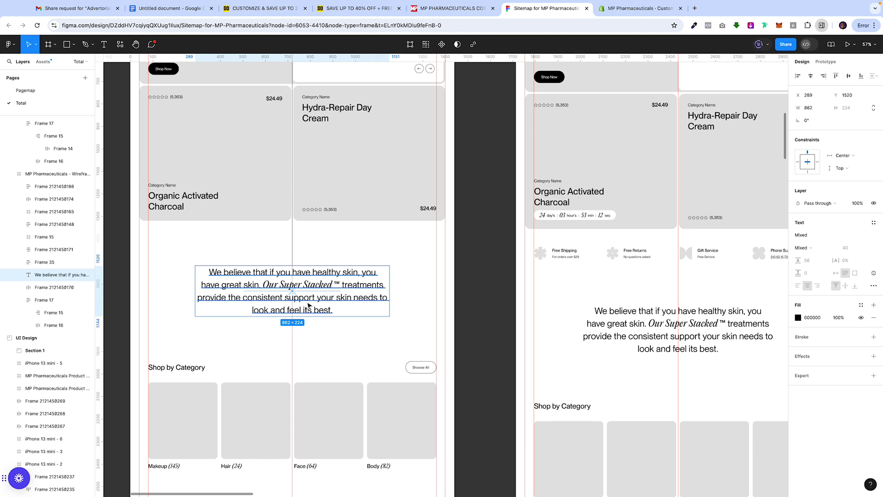
pyautogui.scroll(-5, 308, 305)
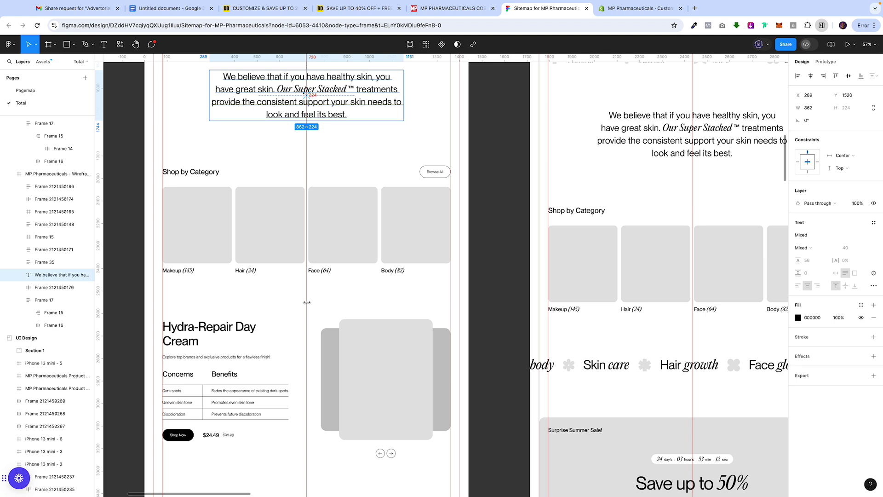
pyautogui.scroll(-9, 251, 264)
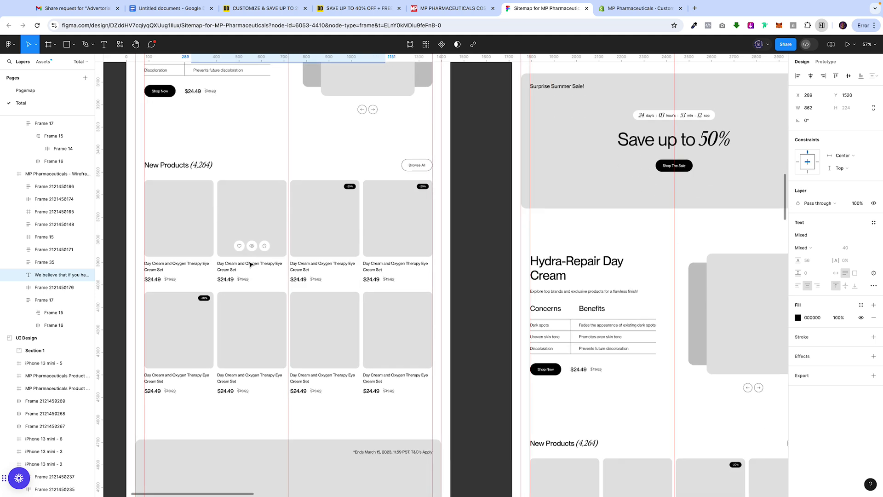
pyautogui.scroll(-5, 251, 264)
pyautogui.click(250, 264)
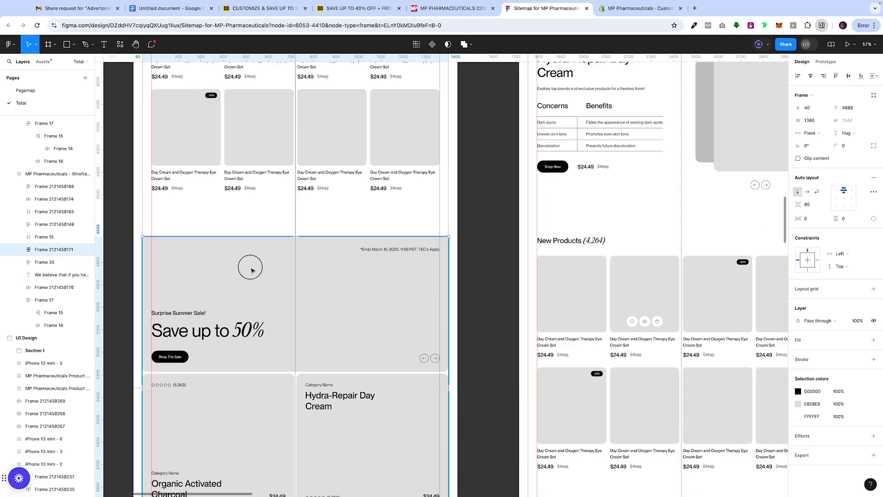
pyautogui.scroll(-2, 250, 270)
pyautogui.scroll(-8, 252, 285)
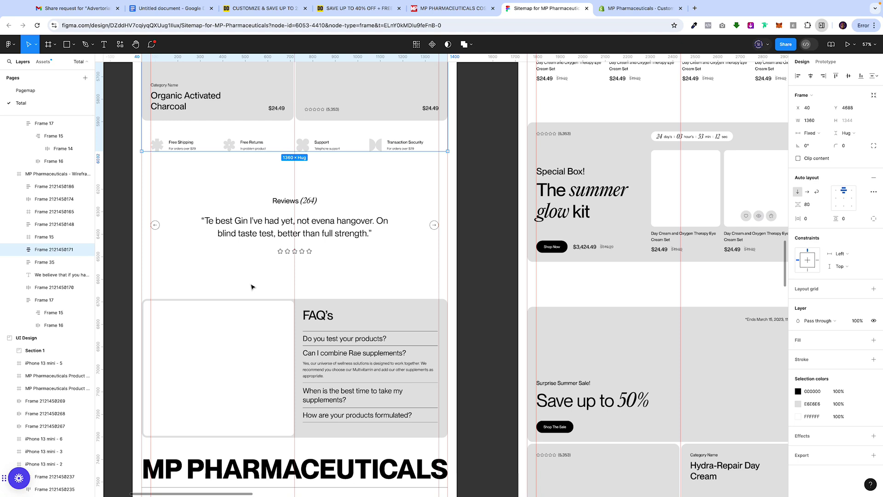
pyautogui.click(252, 250)
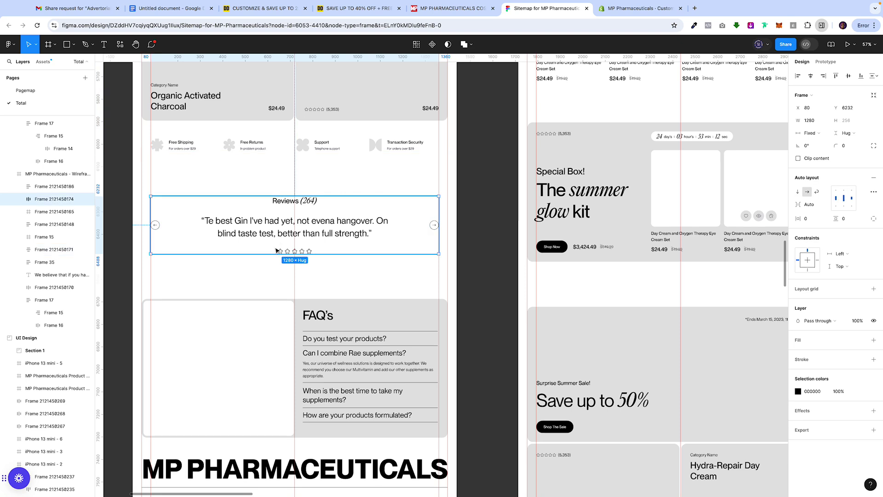
pyautogui.scroll(-5, 321, 365)
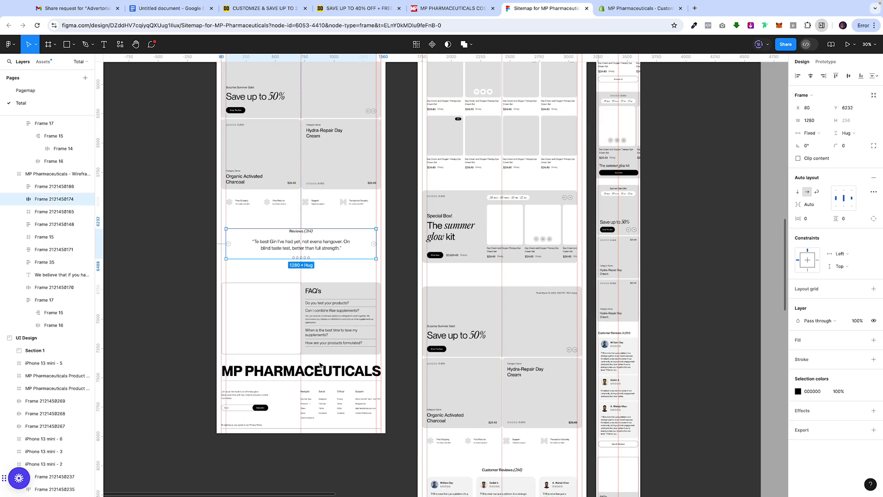
pyautogui.scroll(5, 320, 364)
pyautogui.scroll(-5, 414, 179)
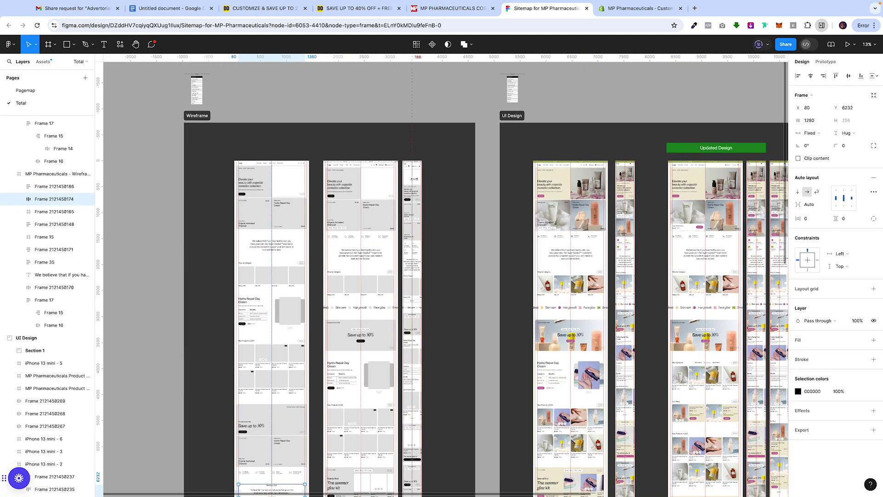
# - Examine the iPhone 13 mini - 1 mobile wireframe from its hero section down to Customer Reviews
pyautogui.scroll(10, 414, 179)
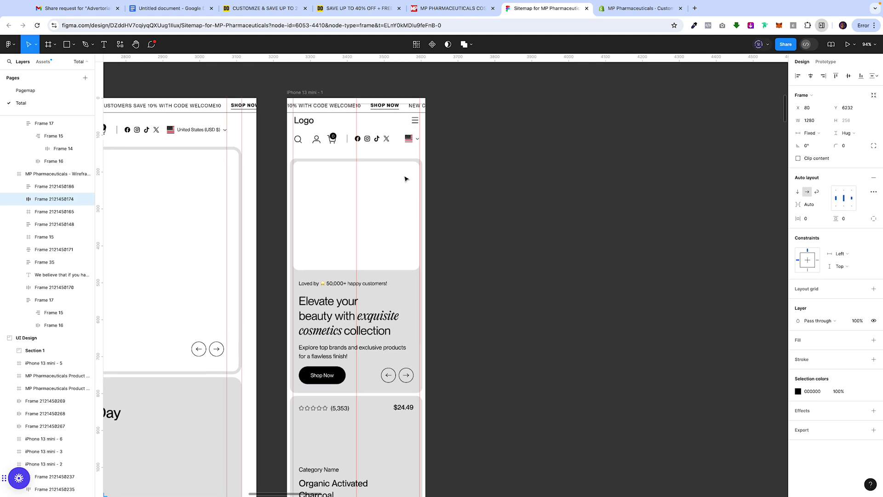
pyautogui.click(396, 215)
pyautogui.scroll(-2, 396, 216)
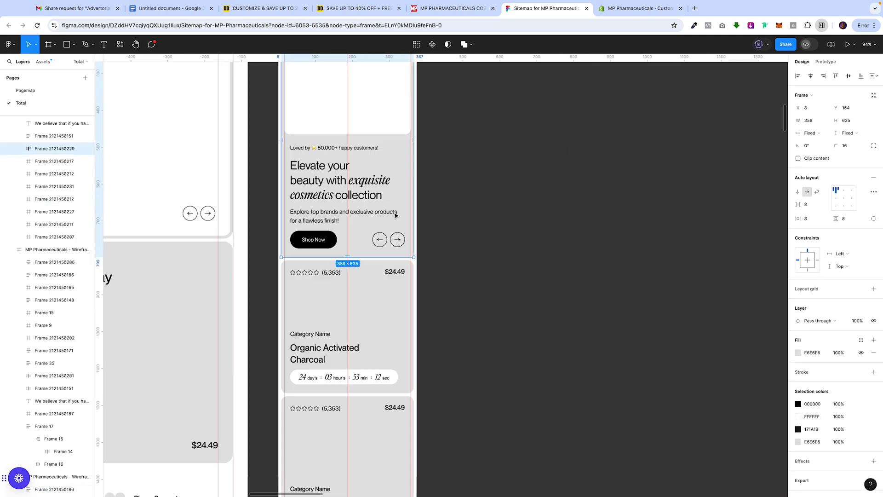
pyautogui.scroll(-4, 396, 215)
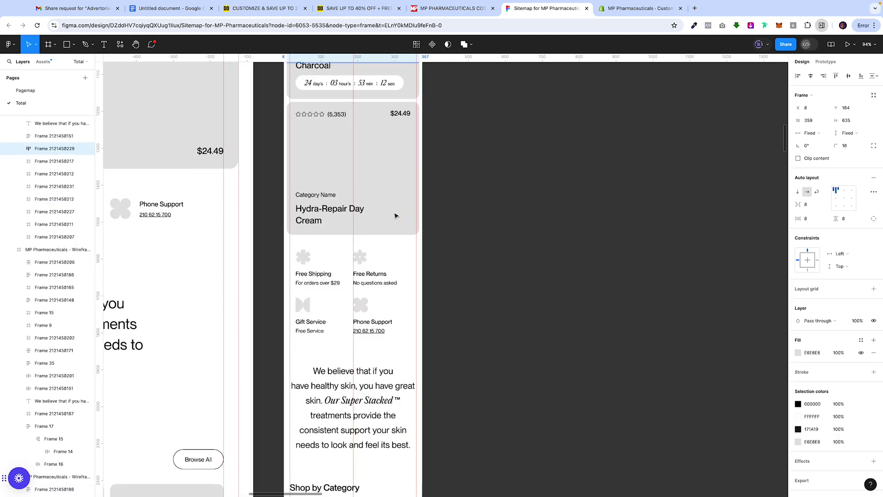
pyautogui.scroll(-9, 397, 215)
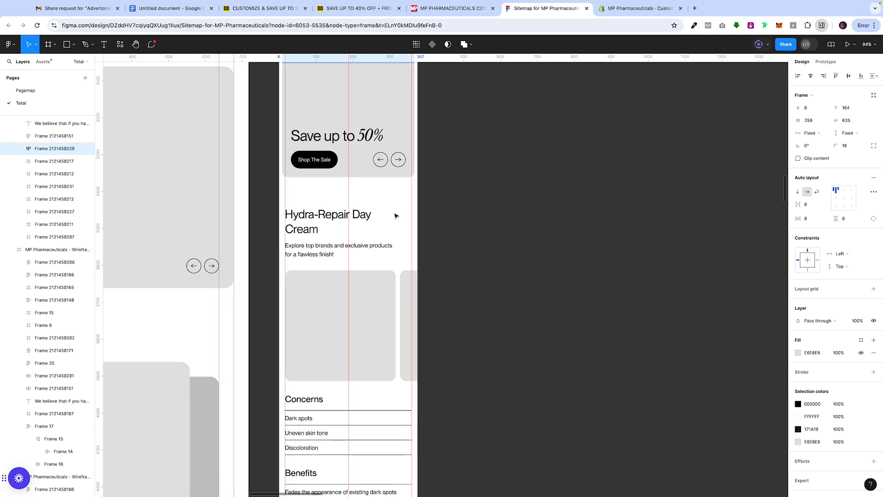
pyautogui.scroll(-15, 396, 216)
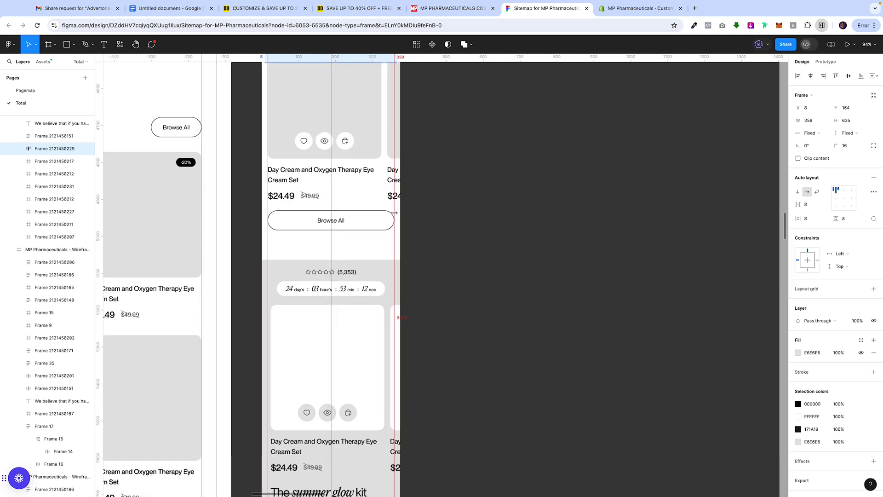
pyautogui.scroll(-3, 396, 216)
pyautogui.scroll(-6, 396, 216)
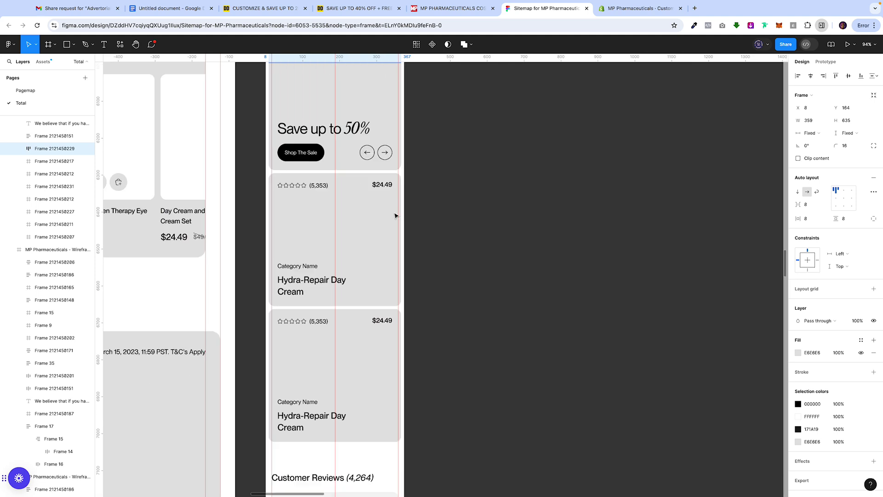
pyautogui.scroll(-5, 396, 216)
# - Locate the coloured desktop design beside iPhone 13 mini - 2 and examine its header, hero and product cards
pyautogui.scroll(10, 396, 215)
pyautogui.hscroll(5, 396, 215)
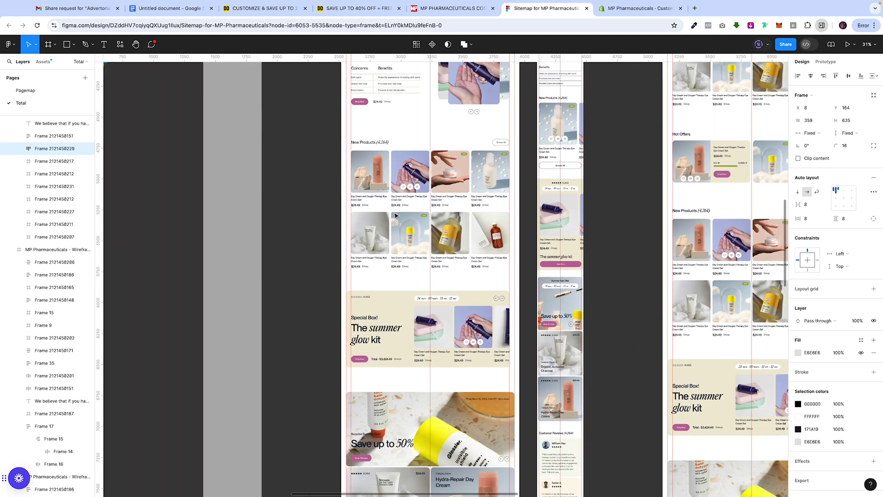
pyautogui.scroll(5, 396, 216)
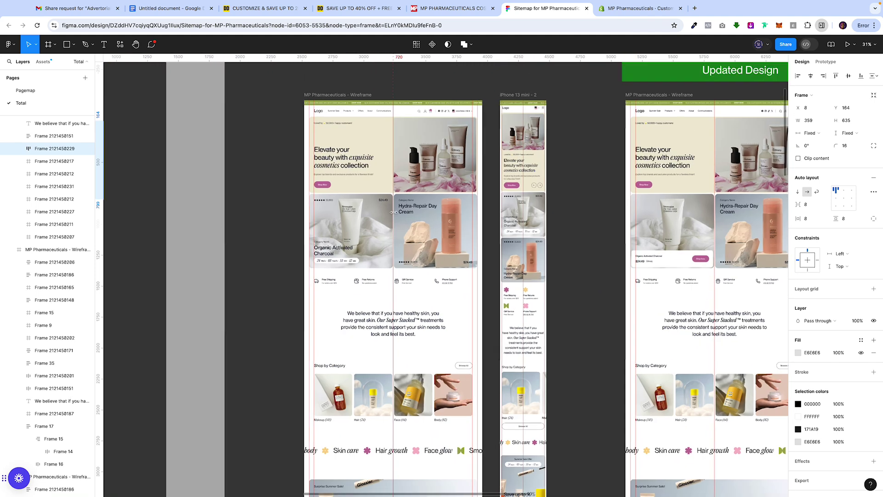
pyautogui.scroll(2, 418, 201)
pyautogui.scroll(3, 419, 201)
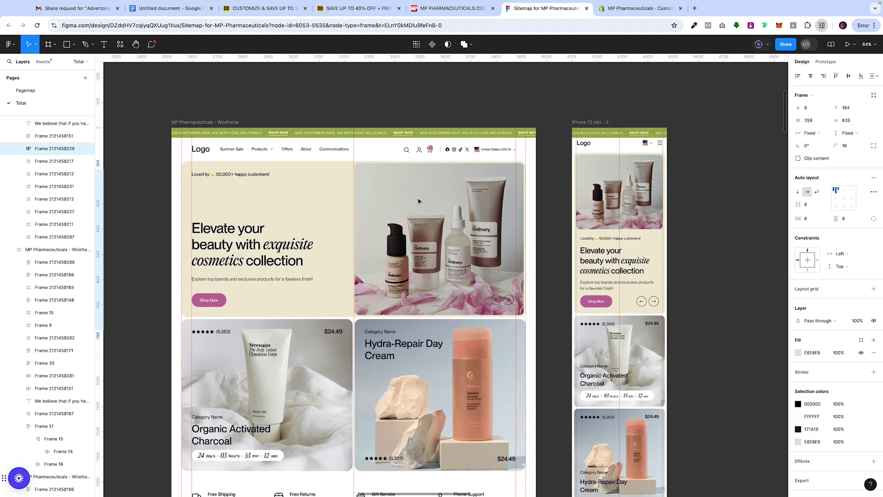
pyautogui.scroll(2, 419, 201)
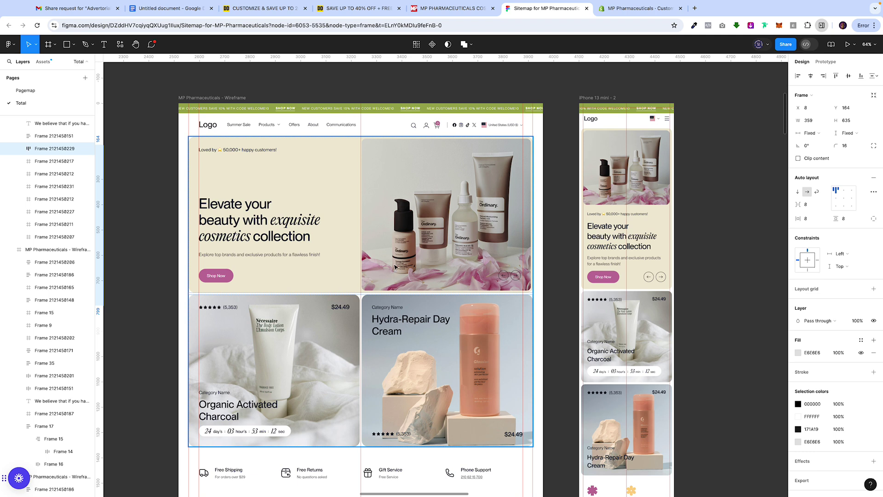
# - Examine the coloured desktop and mobile designs from the service icons through Shop by Category, New Products and sale banners to FAQ's
pyautogui.scroll(-5, 396, 267)
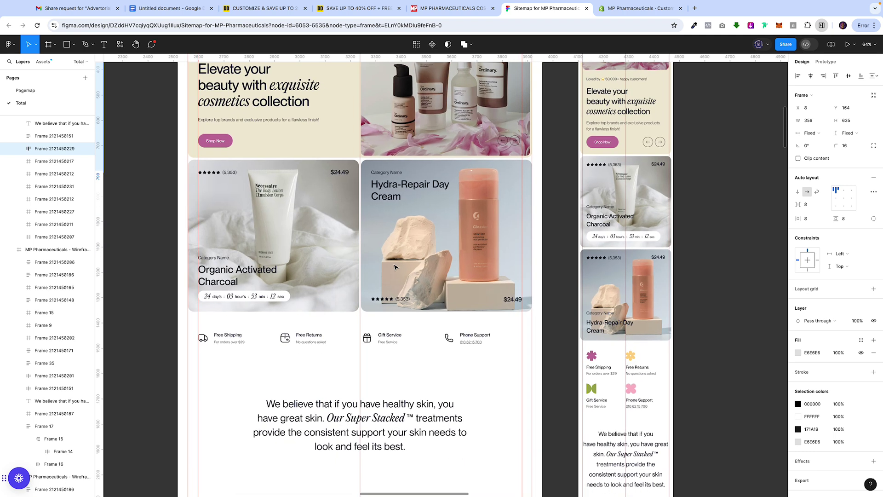
pyautogui.scroll(-8, 395, 267)
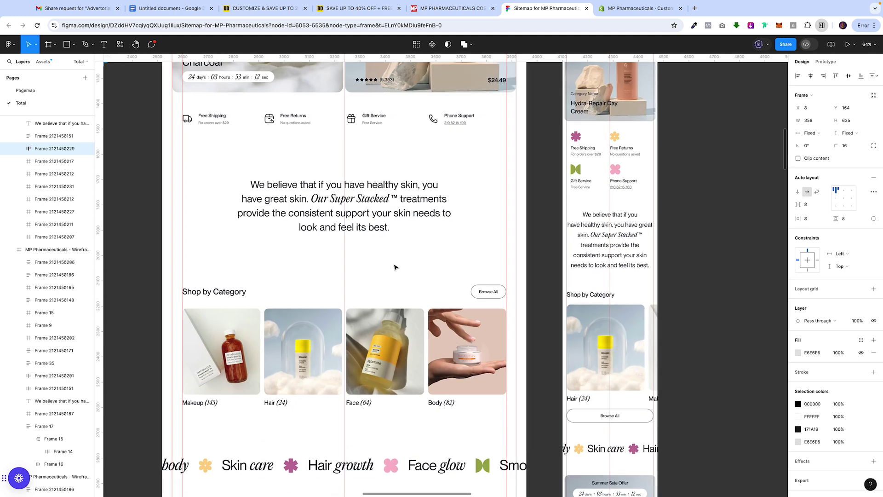
pyautogui.scroll(-4, 395, 267)
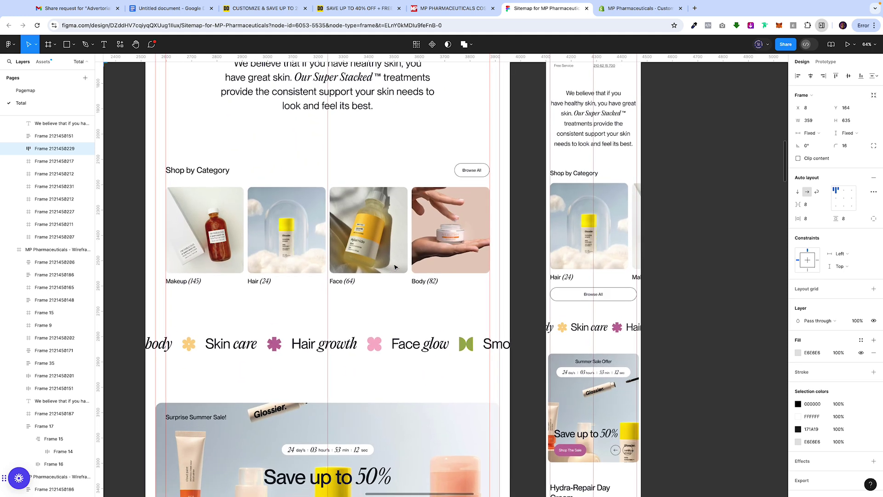
pyautogui.scroll(-12, 395, 266)
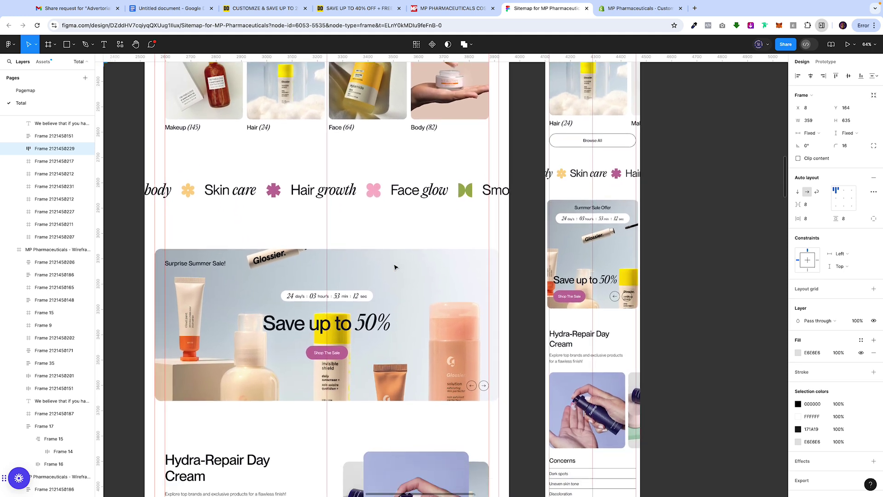
pyautogui.scroll(-14, 396, 267)
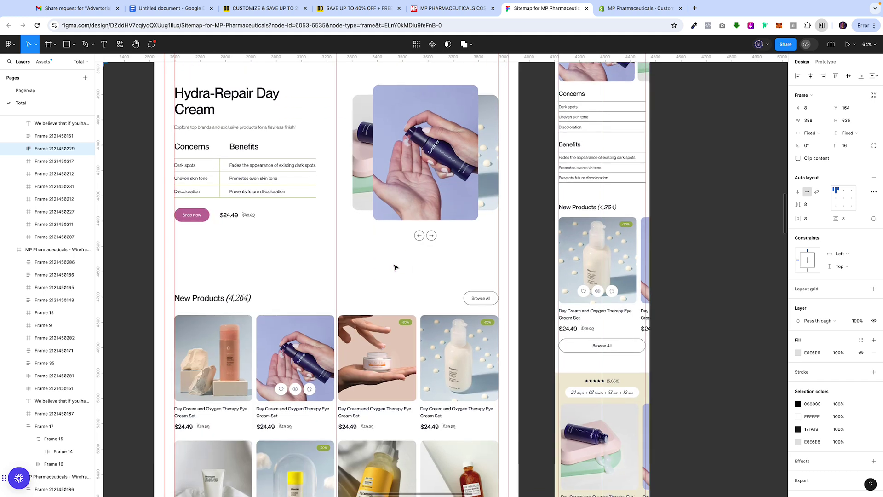
pyautogui.scroll(-15, 395, 266)
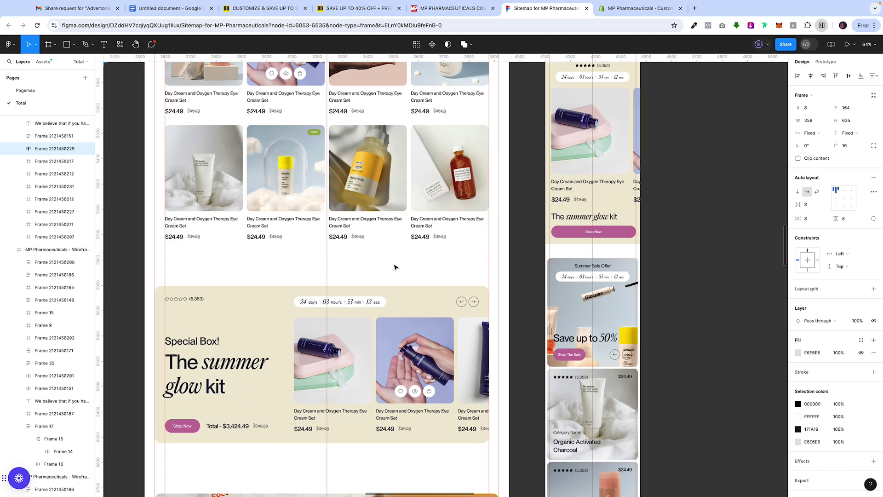
pyautogui.scroll(-15, 396, 267)
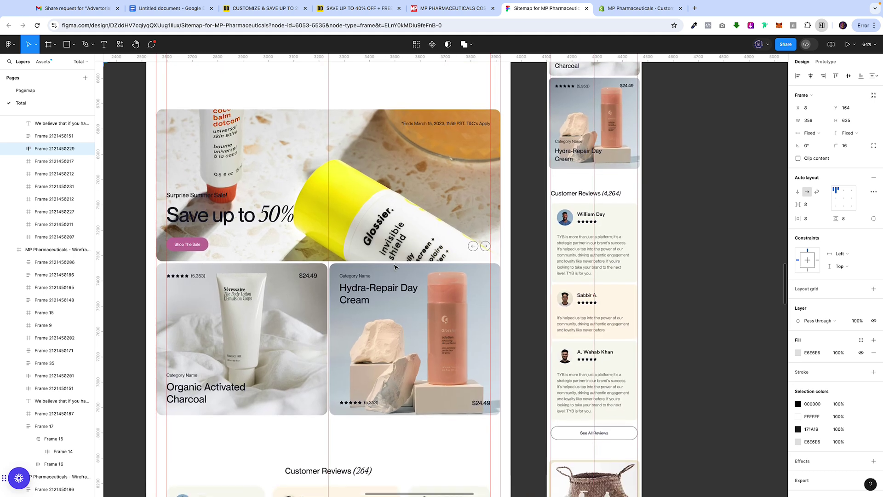
pyautogui.scroll(-8, 395, 267)
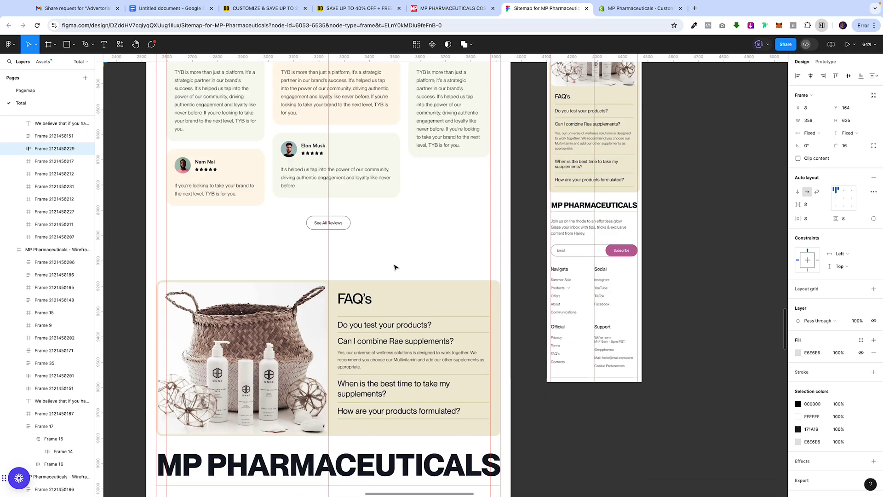
# - Switch to the Shopify theme editor, show the home page in fullscreen preview, and review its hero, product cards, brand statement and categories
pyautogui.click(637, 9)
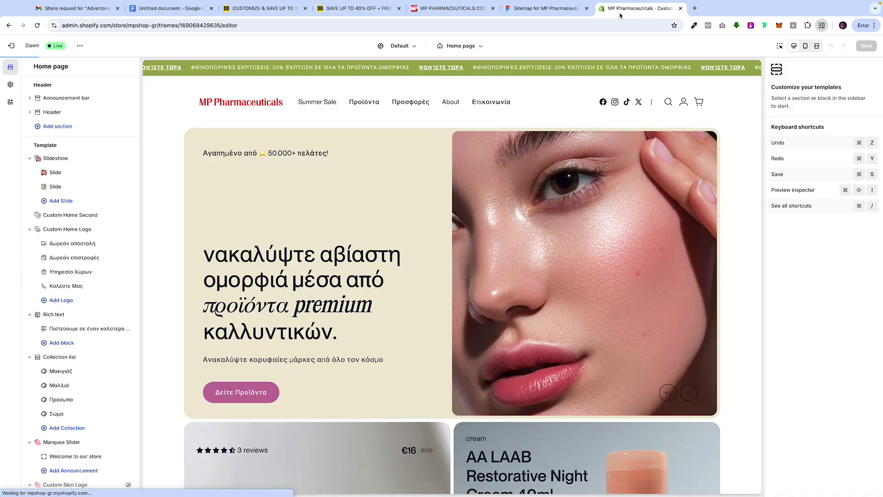
pyautogui.click(818, 46)
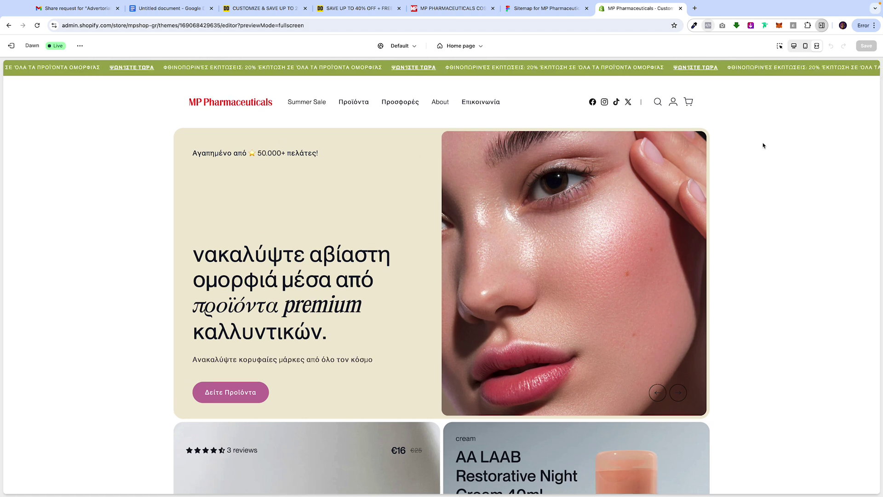
pyautogui.scroll(-1, 761, 213)
pyautogui.scroll(-5, 761, 213)
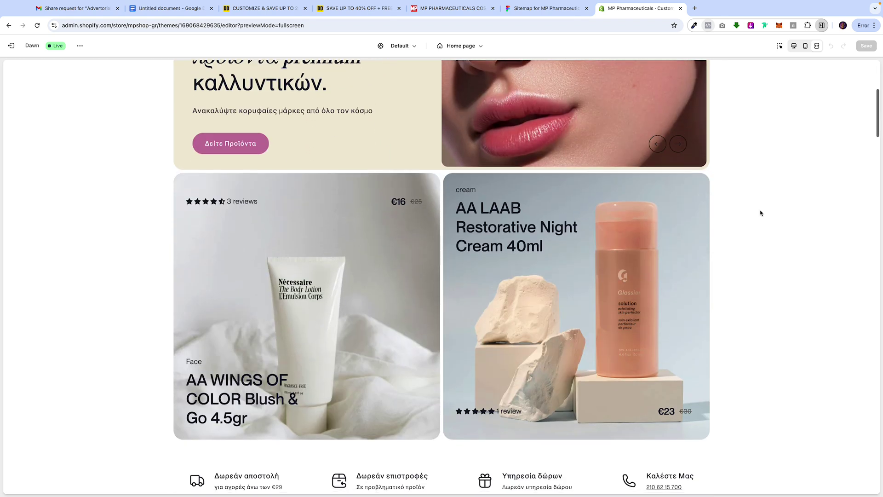
pyautogui.scroll(-6, 761, 213)
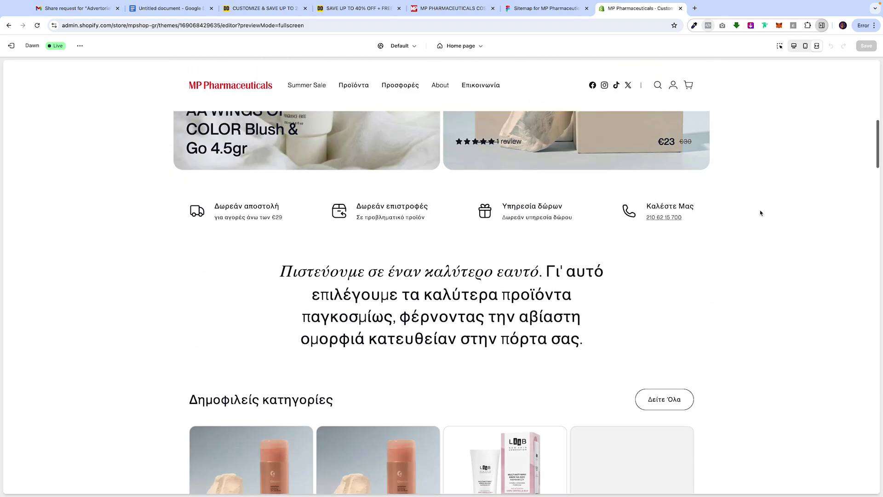
pyautogui.moveTo(334, 317); pyautogui.dragTo(288, 261)
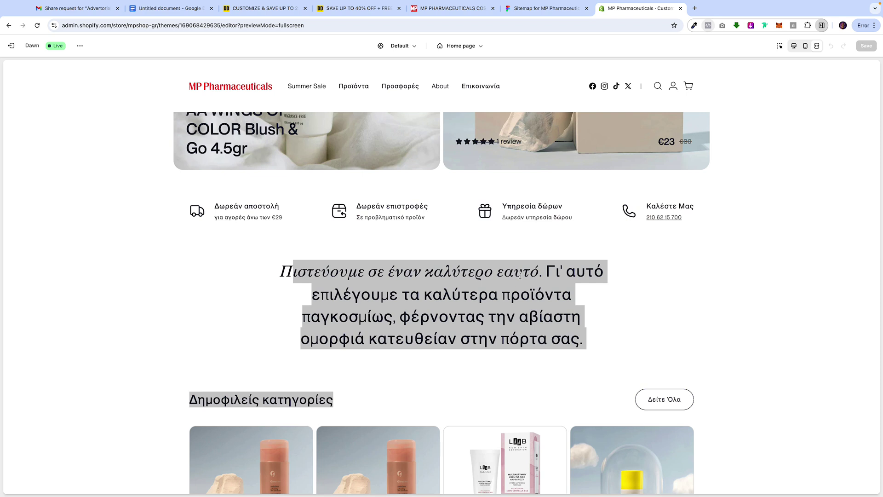
pyautogui.click(641, 309)
pyautogui.scroll(-5, 641, 311)
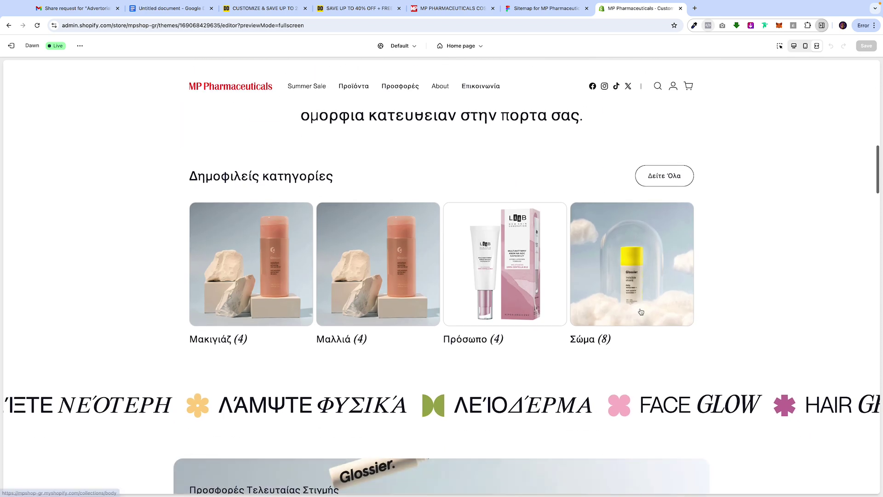
# - Review the fullscreen home page preview from the countdown sale banner through the product sections, summer glow kit and remaining content
pyautogui.scroll(-7, 641, 311)
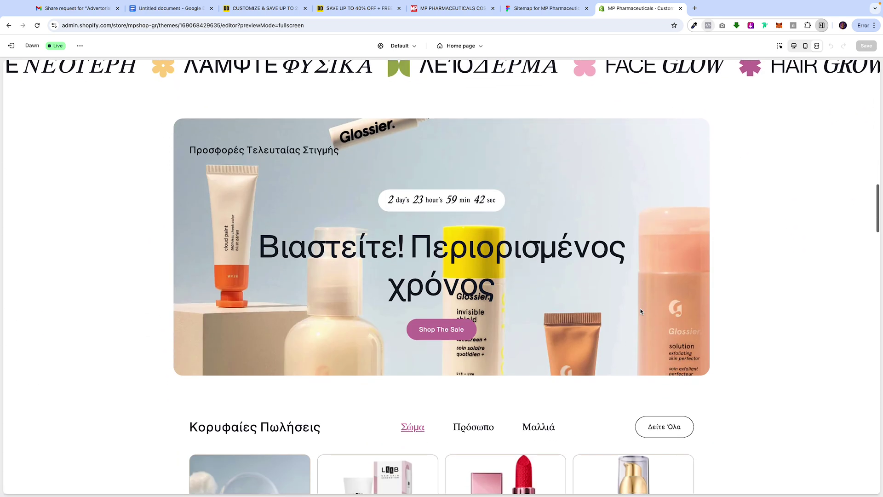
pyautogui.scroll(-7, 641, 311)
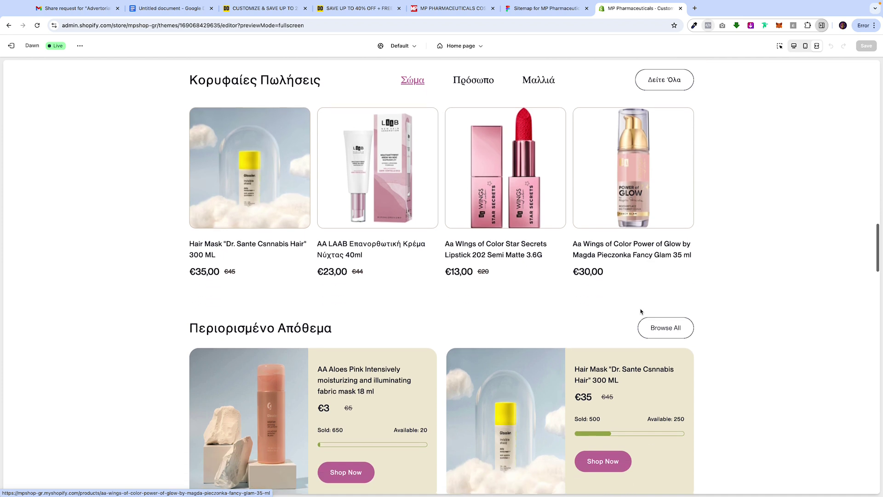
pyautogui.scroll(-7, 641, 311)
pyautogui.scroll(-8, 640, 312)
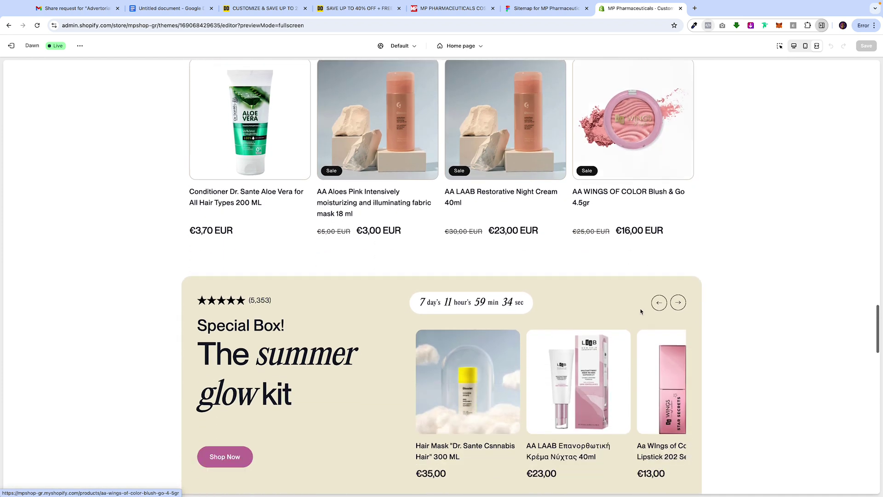
pyautogui.scroll(-6, 641, 311)
pyautogui.scroll(-13, 641, 312)
pyautogui.scroll(-5, 641, 311)
pyautogui.scroll(20, 641, 311)
pyautogui.scroll(12, 641, 312)
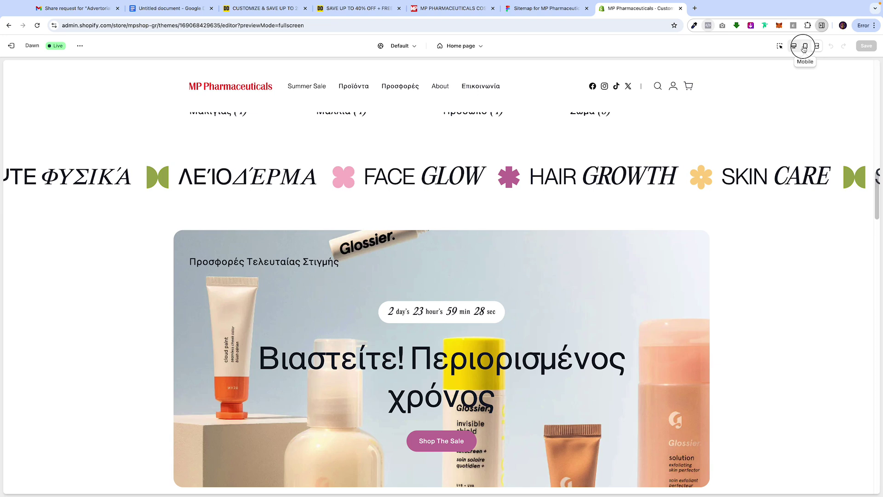
# - Set the theme preview to mobile, then switch to the live mpshop.gr page and inspect it in the iPhone 12 Pro device view
pyautogui.click(804, 48)
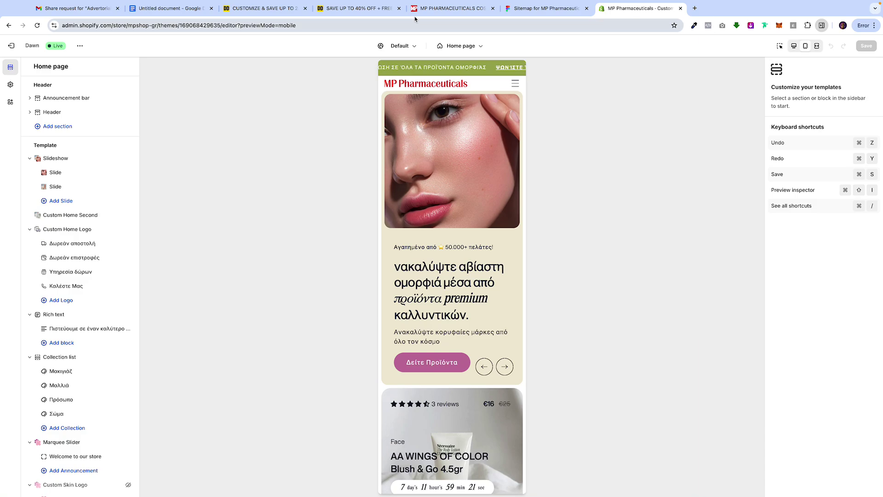
pyautogui.click(449, 8)
pyautogui.rightClick(646, 112)
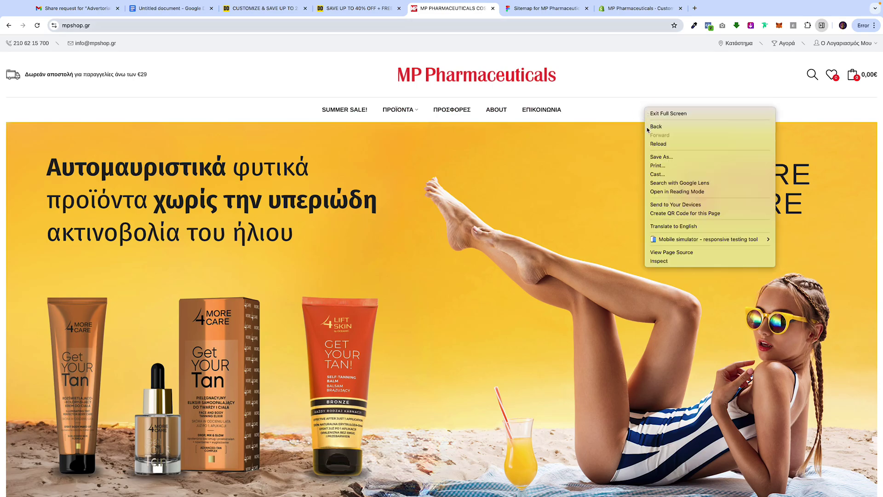
pyautogui.click(656, 262)
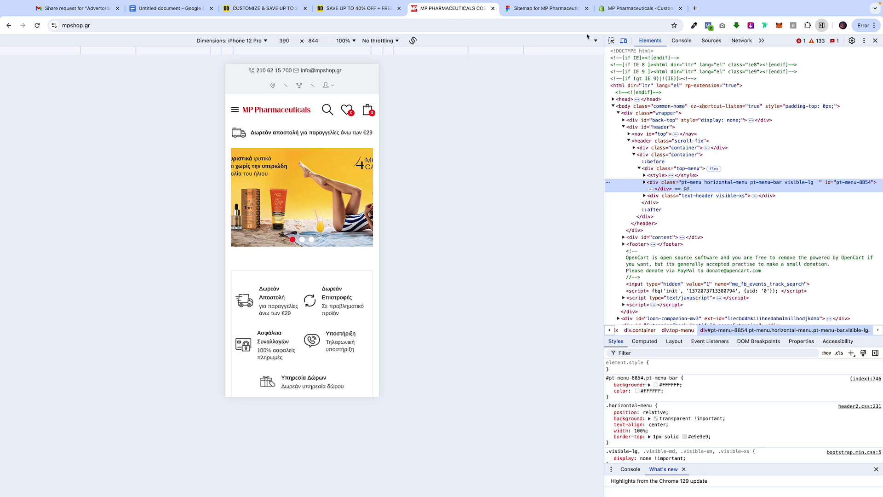
# - Return to the Shopify theme editor and examine the mobile preview's header, hero slide and two product cards
pyautogui.click(639, 9)
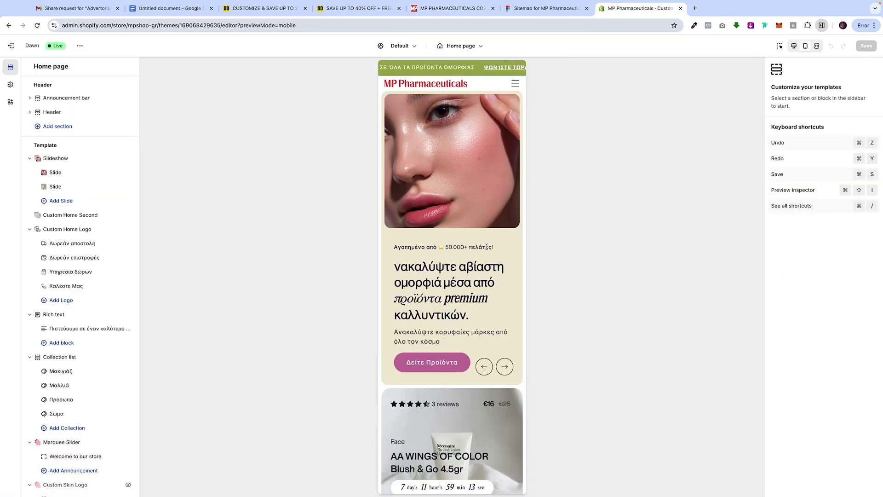
pyautogui.tripleClick(404, 247)
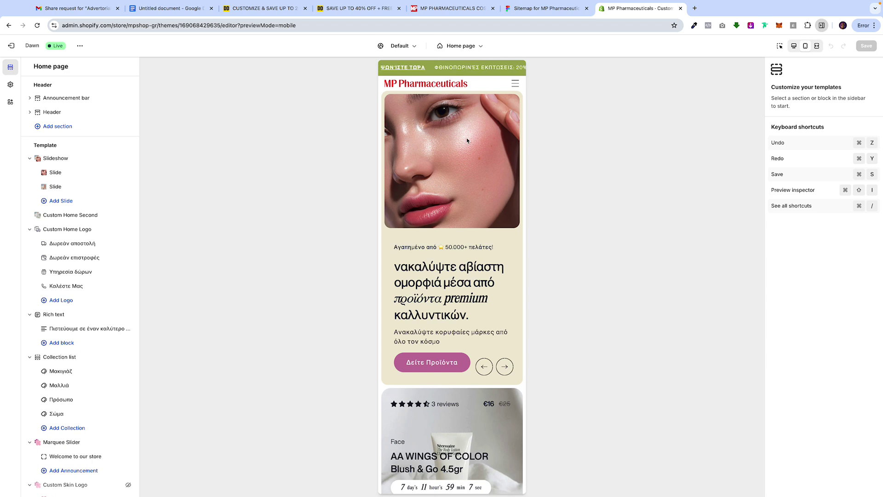
pyautogui.click(387, 84)
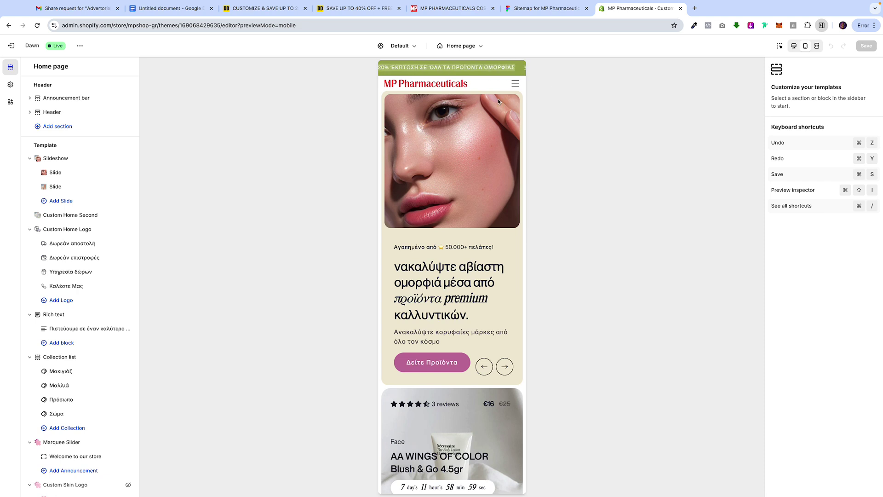
pyautogui.scroll(-3, 498, 99)
pyautogui.scroll(-2, 494, 193)
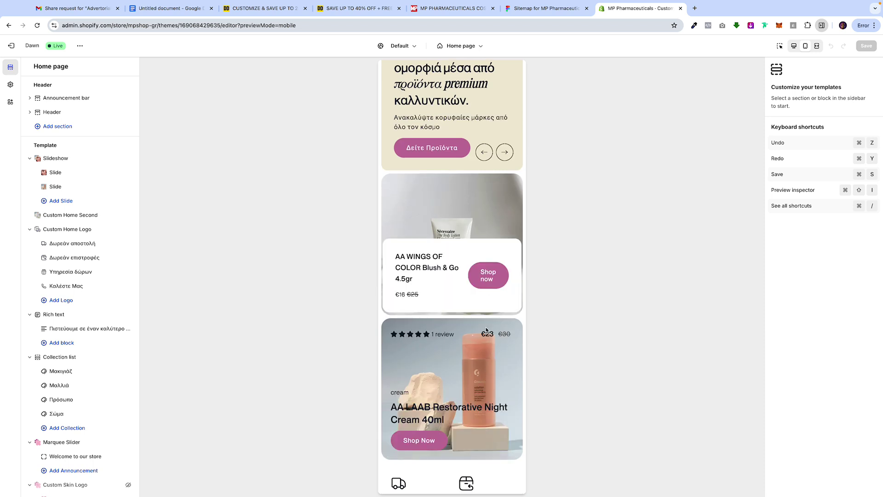
pyautogui.scroll(-5, 515, 341)
# - Examine the mobile preview's four service icons, brand statement text, popular categories carousel and scrolling marquee
pyautogui.moveTo(501, 310); pyautogui.dragTo(579, 262)
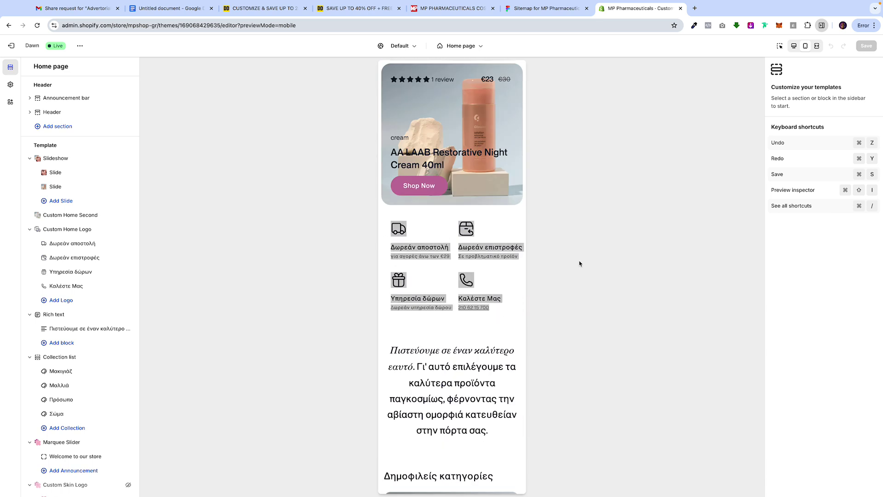
pyautogui.click(439, 251)
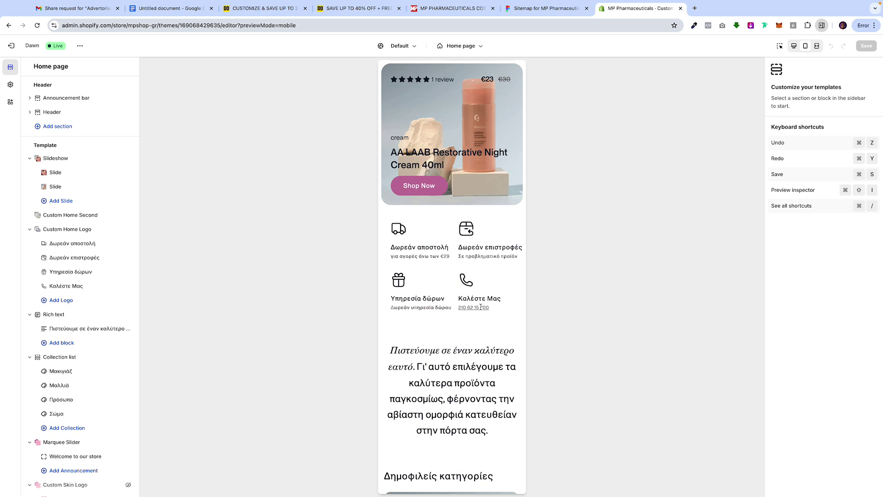
pyautogui.scroll(-2, 483, 352)
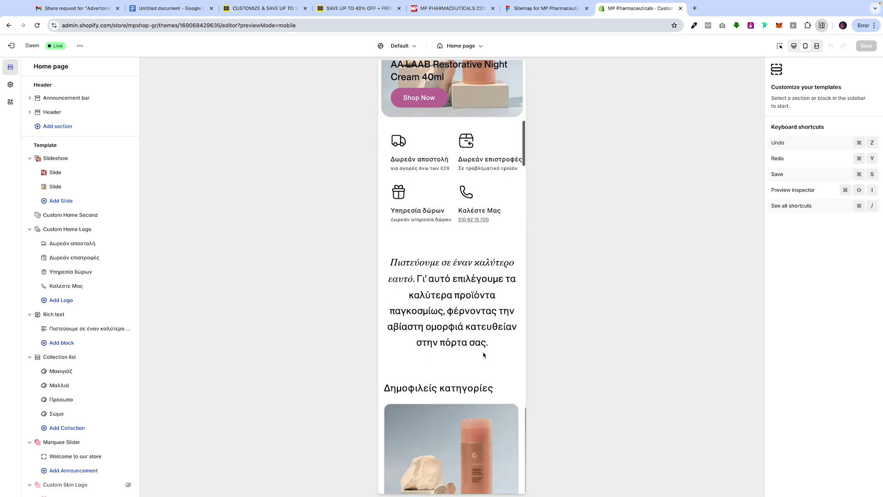
pyautogui.moveTo(500, 357); pyautogui.dragTo(383, 259)
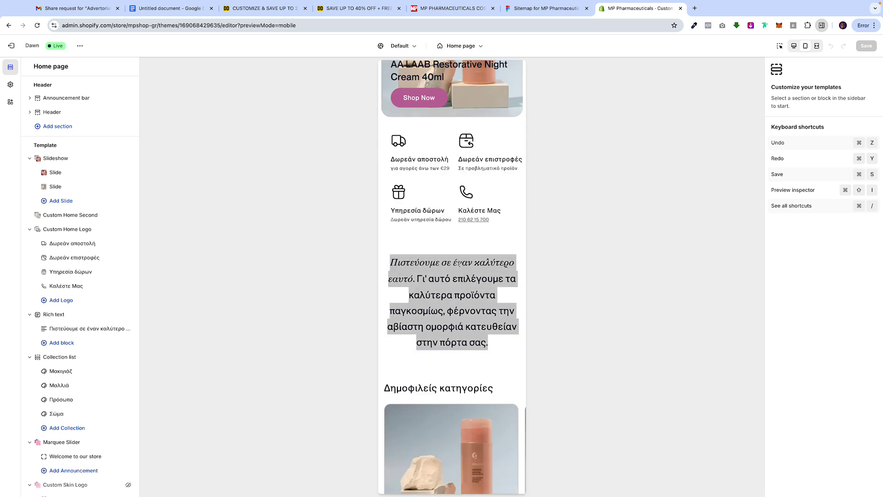
pyautogui.scroll(-2, 460, 264)
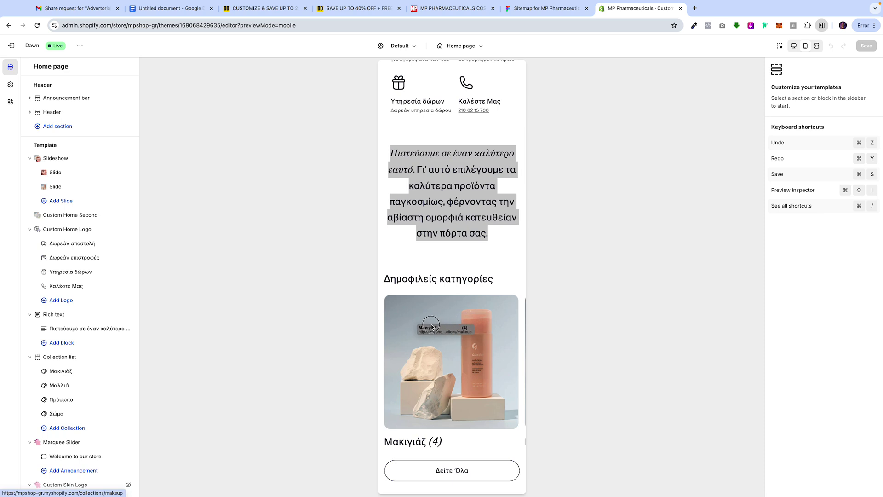
pyautogui.scroll(-2, 475, 353)
pyautogui.moveTo(493, 340); pyautogui.dragTo(511, 336)
pyautogui.scroll(-4, 510, 334)
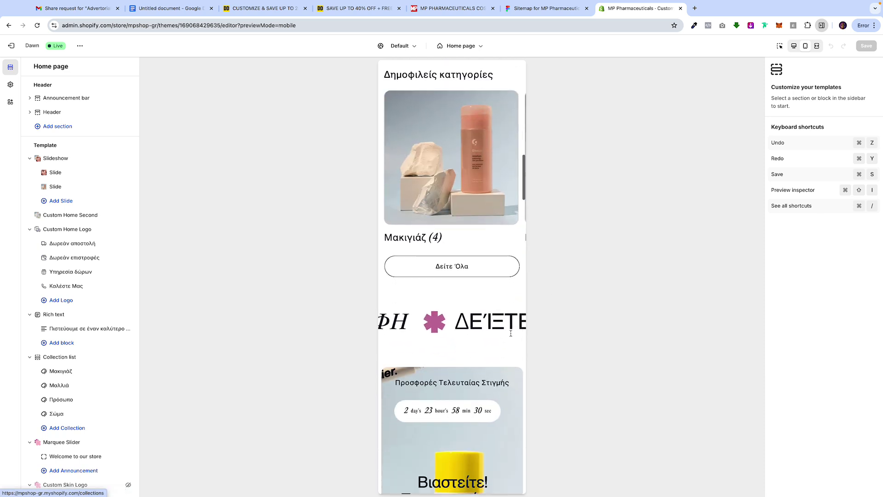
# - Examine the mobile preview's countdown sale banner and the limited-stock product cards with their sold and available figures
pyautogui.scroll(-3, 511, 333)
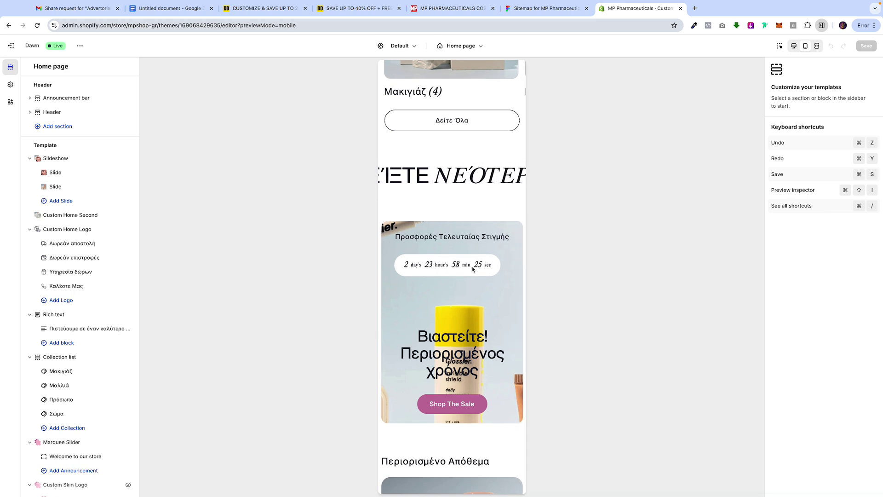
pyautogui.scroll(-4, 472, 269)
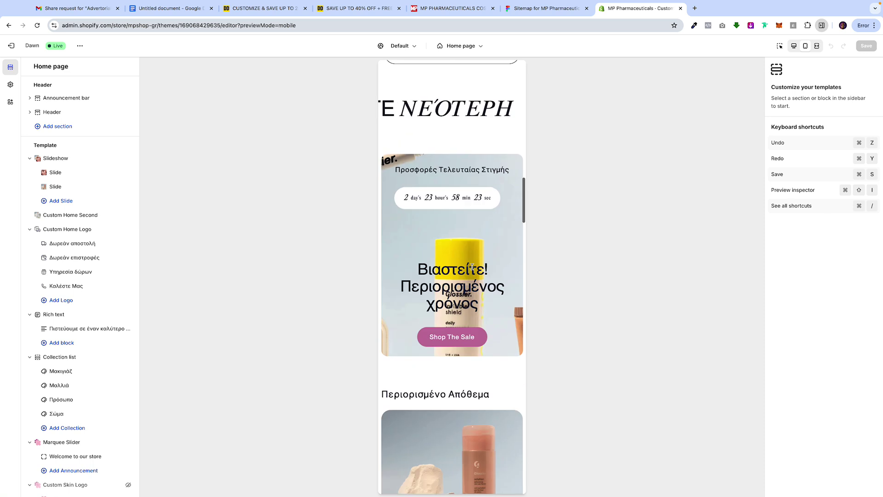
pyautogui.scroll(-5, 472, 267)
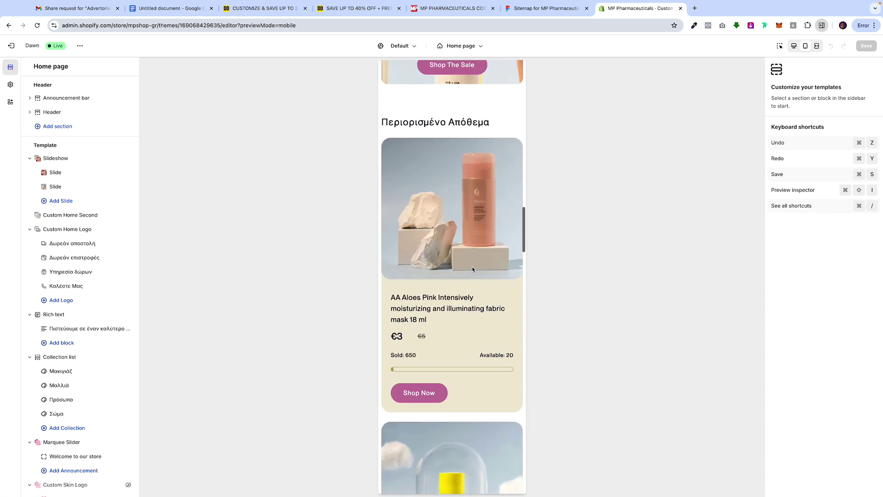
pyautogui.scroll(-1, 472, 266)
pyautogui.scroll(1, 472, 270)
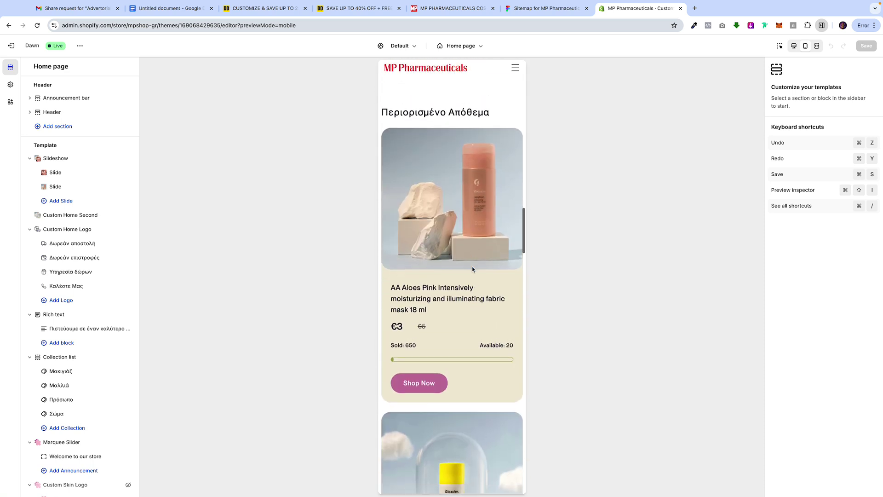
pyautogui.moveTo(397, 112); pyautogui.dragTo(486, 112)
pyautogui.click(496, 115)
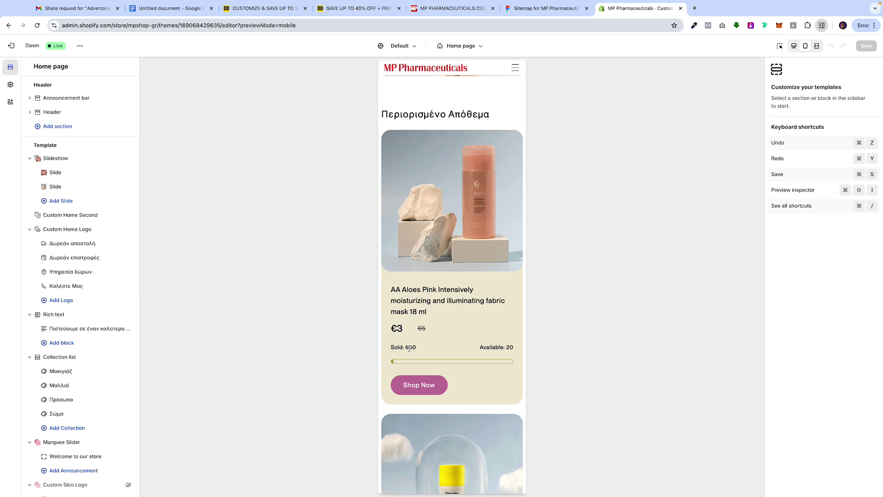
pyautogui.scroll(-5, 59, 368)
pyautogui.scroll(-3, 59, 378)
pyautogui.scroll(1, 62, 383)
pyautogui.scroll(3, 388, 205)
pyautogui.scroll(3, 389, 208)
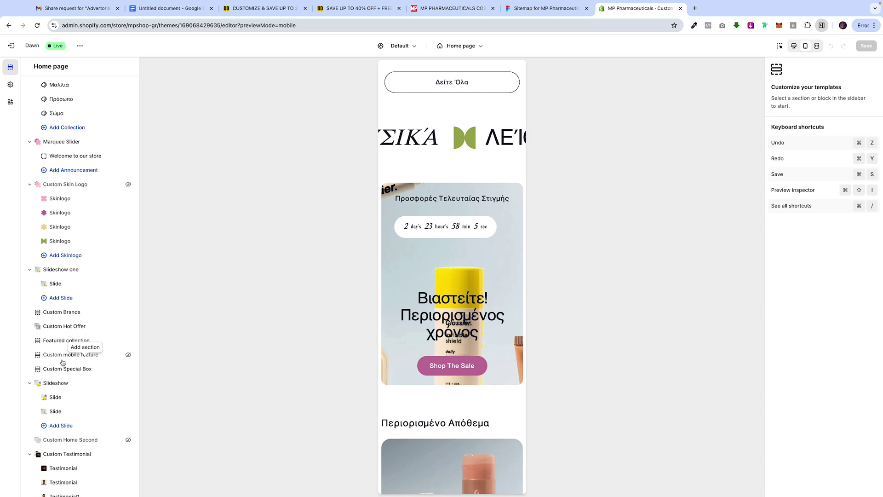
# - In the Custom Hot Offer section, try an available quantity of 350 for the first product and restore it to 20
pyautogui.scroll(-1, 63, 363)
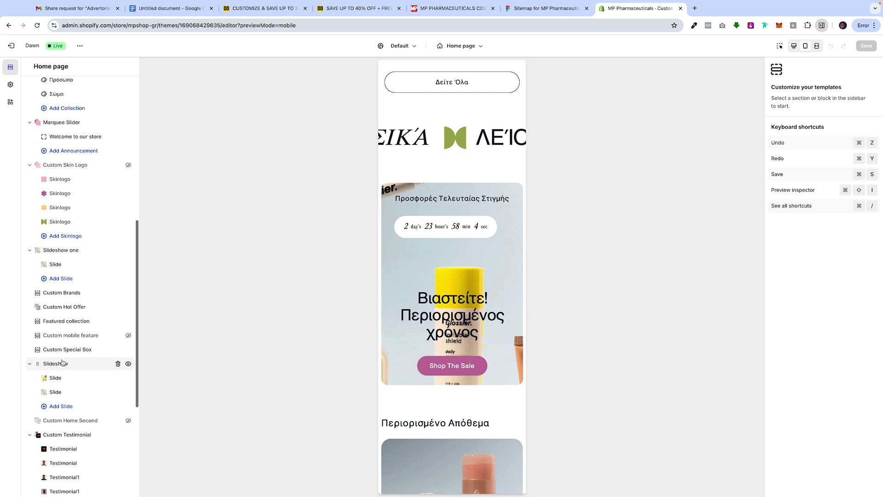
pyautogui.click(61, 307)
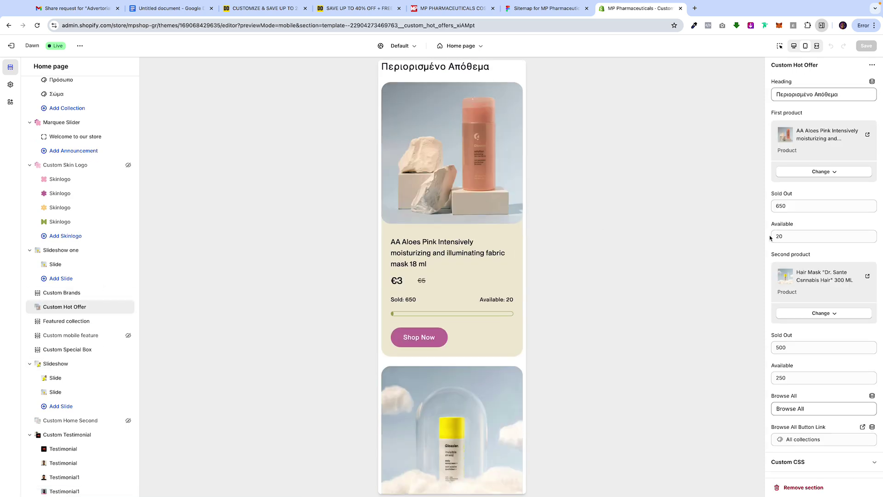
pyautogui.doubleClick(412, 299)
pyautogui.click(787, 237)
pyautogui.doubleClick(792, 238)
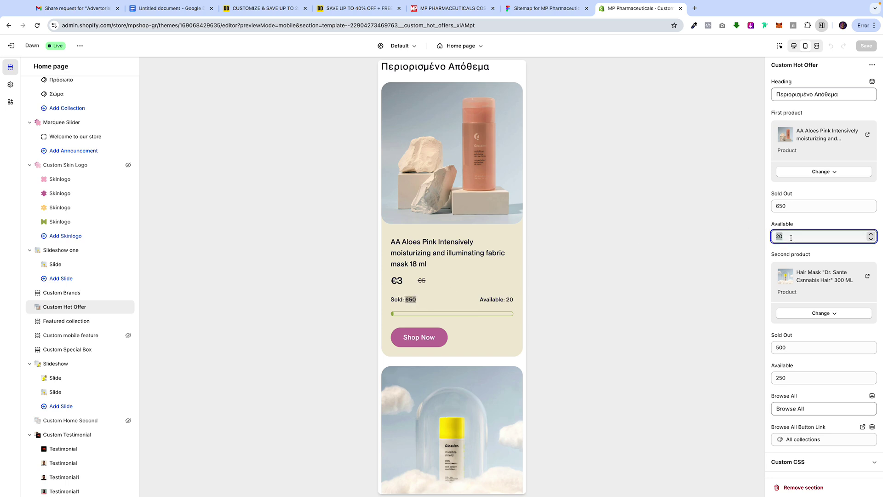
pyautogui.write('350')
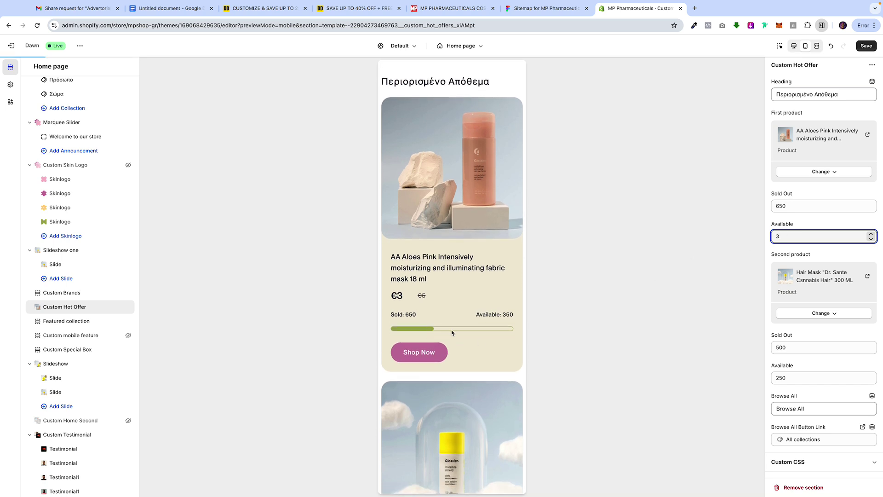
pyautogui.write('20')
pyautogui.click(612, 288)
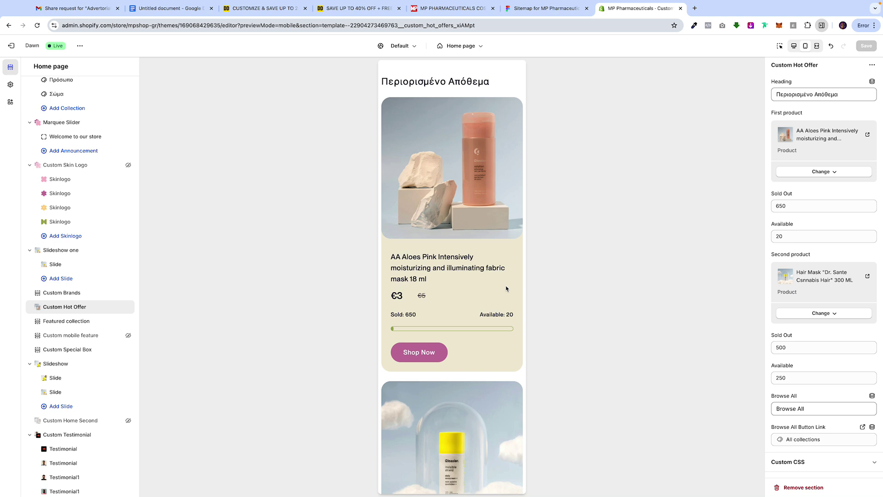
# - Review the mobile preview from the limited-stock cards through new products, summer glow kit, reviews, FAQs and footer, returning to the page start
pyautogui.scroll(-1, 506, 289)
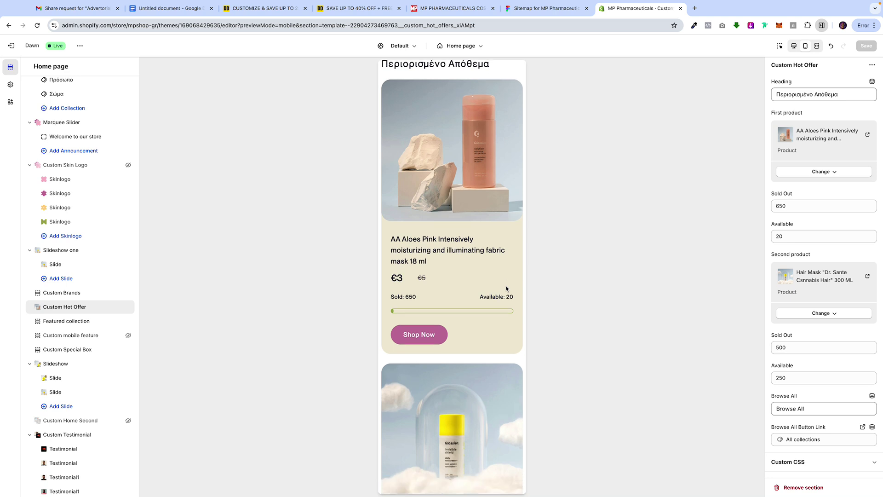
pyautogui.scroll(-5, 506, 289)
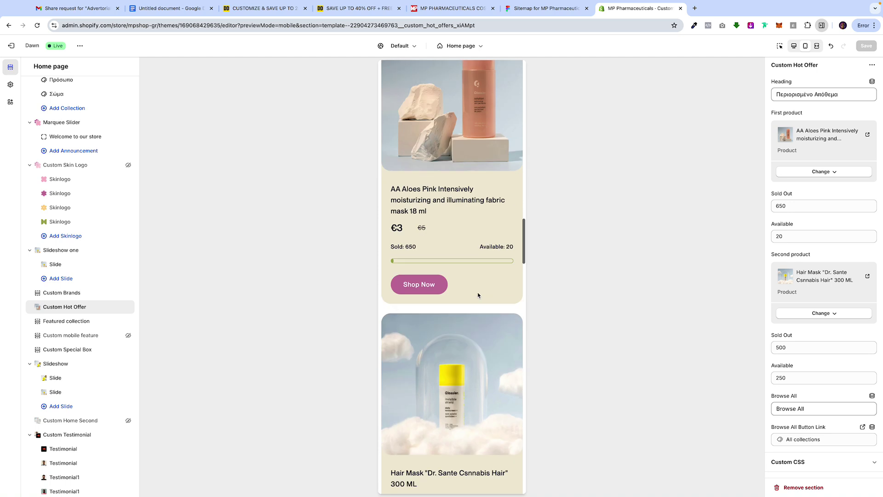
pyautogui.scroll(-15, 478, 293)
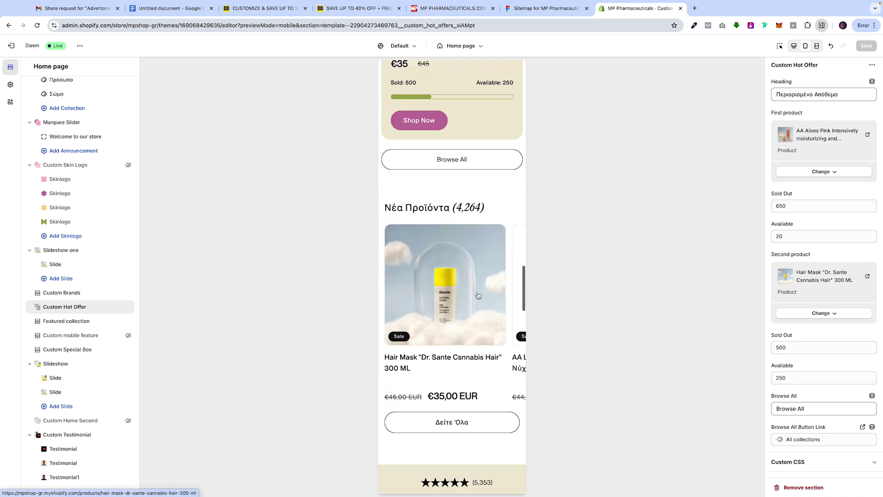
pyautogui.scroll(-12, 464, 298)
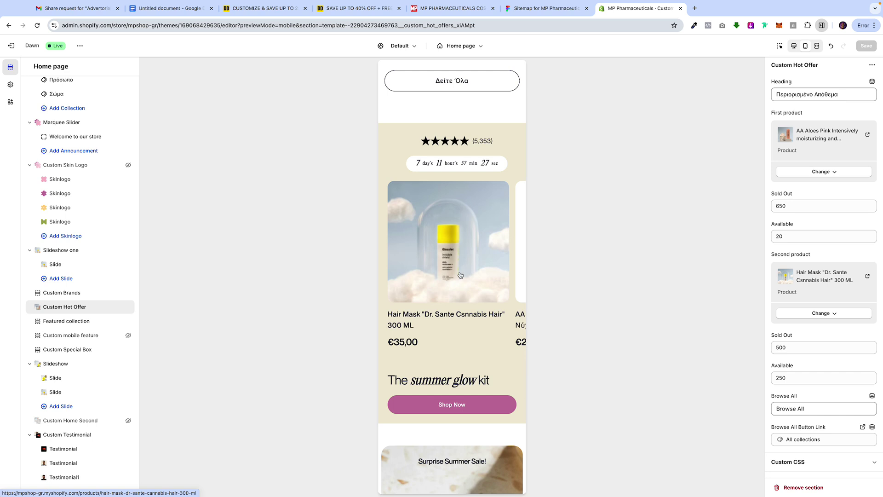
pyautogui.scroll(-20, 461, 275)
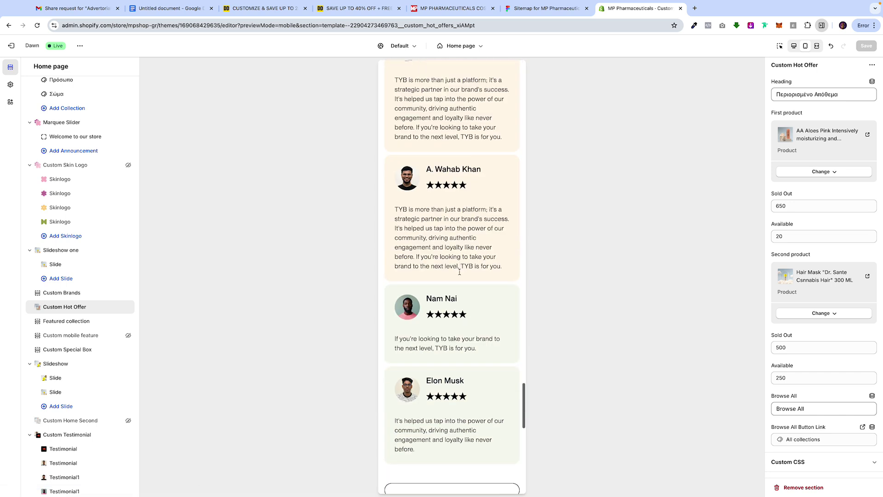
pyautogui.scroll(-17, 460, 272)
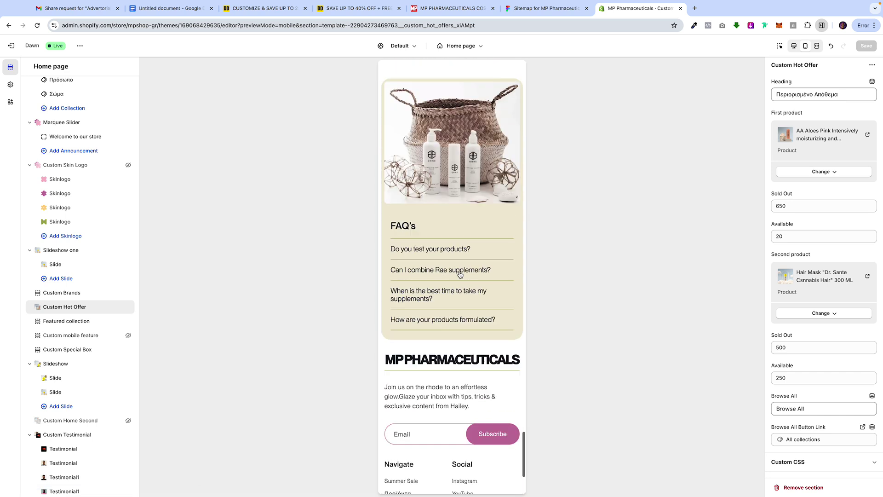
pyautogui.scroll(20, 459, 275)
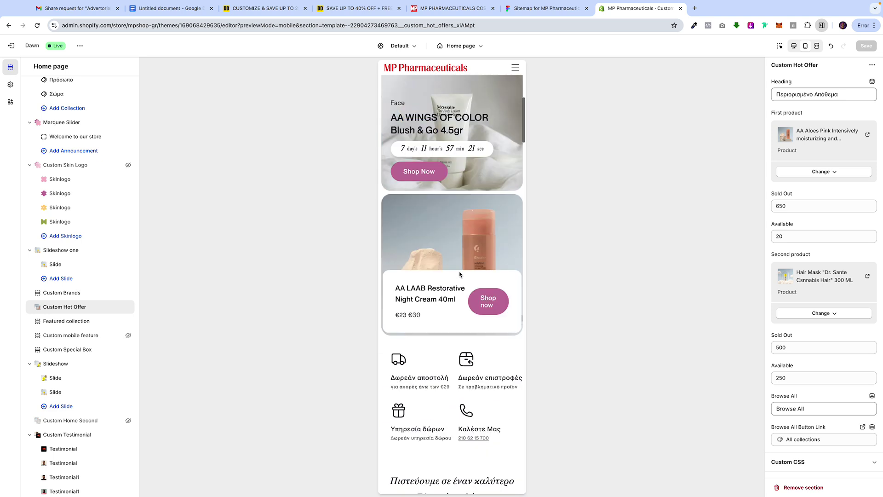
pyautogui.scroll(15, 460, 275)
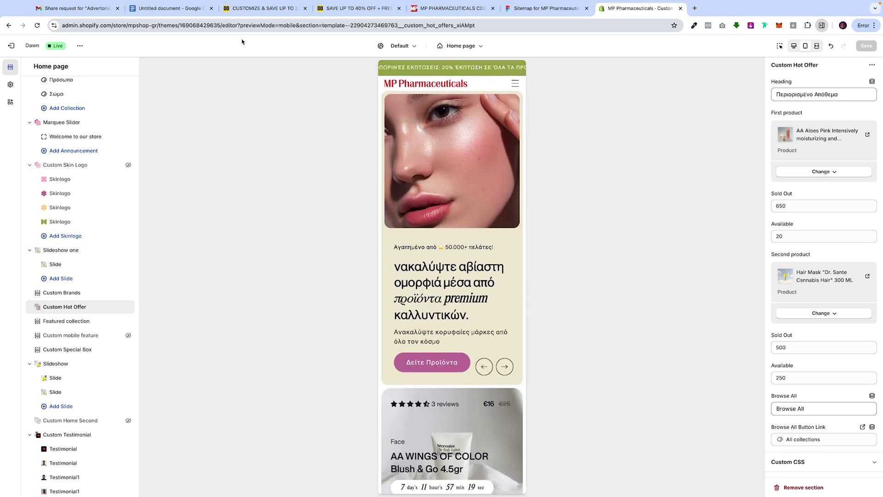
# - Switch to the Figma sitemap file and find the MP Pharmaceuticals product page wireframe
pyautogui.click(545, 8)
pyautogui.hscroll(5, 566, 157)
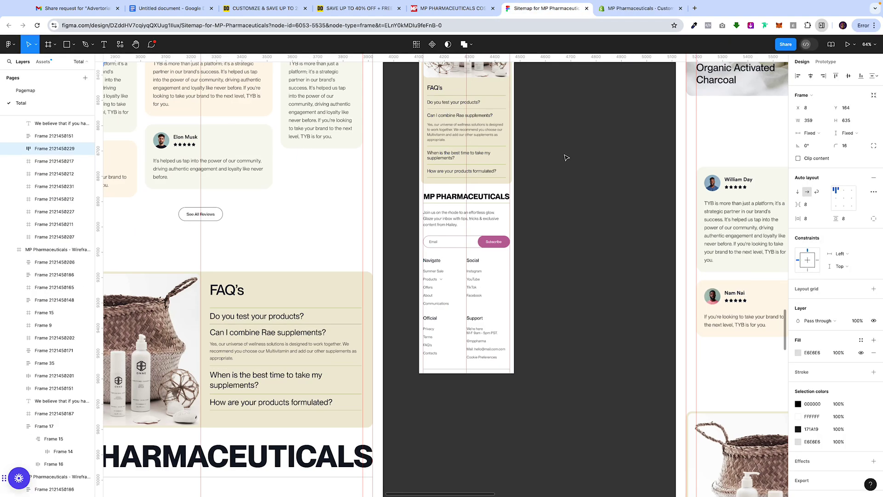
pyautogui.hscroll(15, 566, 157)
pyautogui.scroll(12, 566, 157)
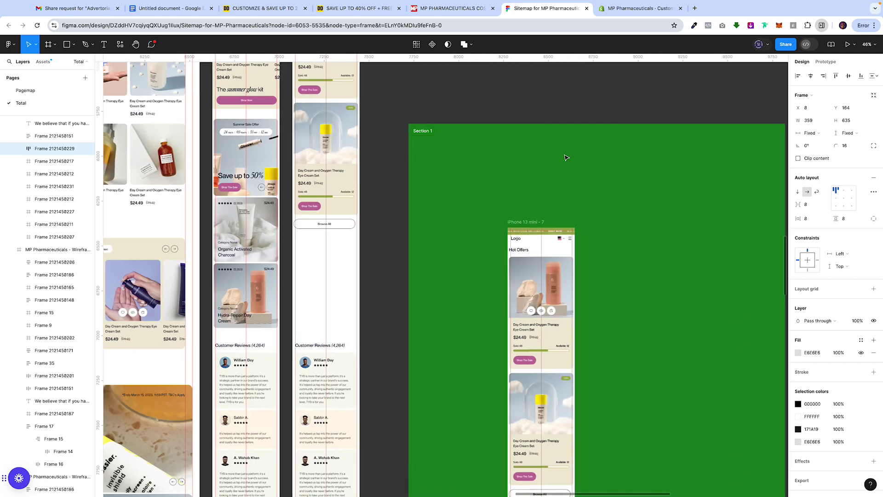
pyautogui.scroll(-5, 567, 157)
pyautogui.scroll(15, 566, 158)
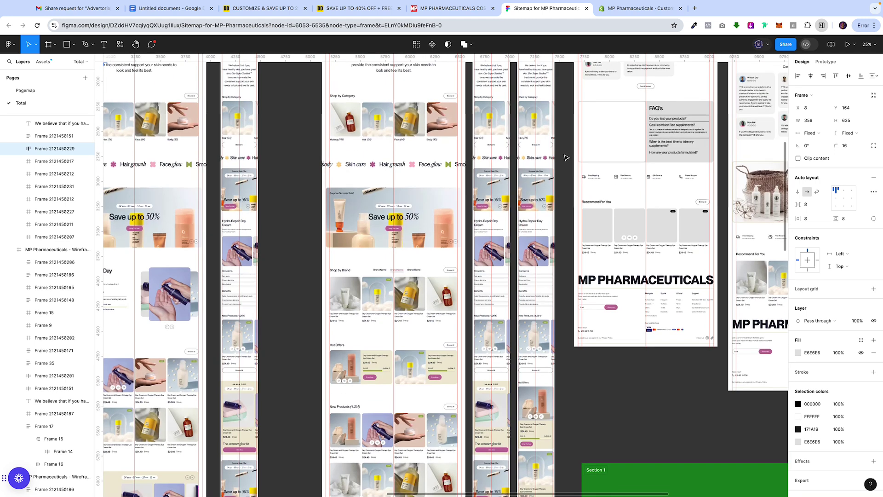
pyautogui.scroll(5, 566, 157)
pyautogui.scroll(10, 520, 192)
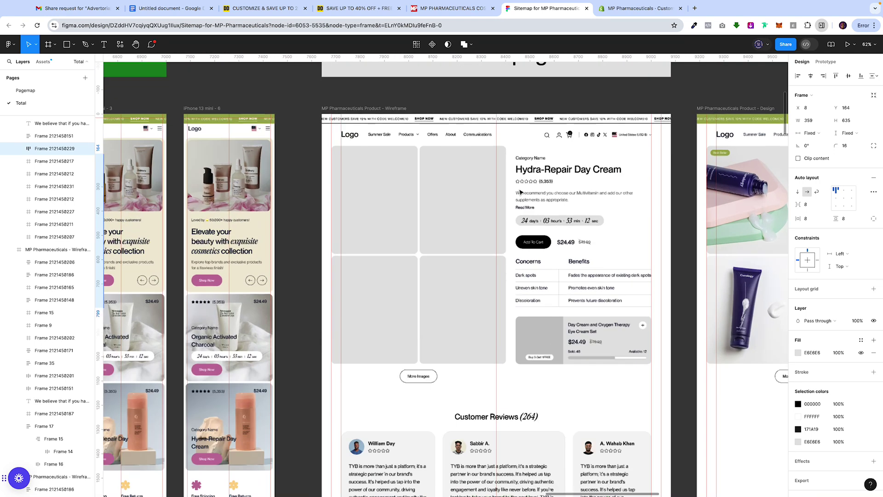
pyautogui.scroll(2, 520, 192)
pyautogui.scroll(2, 521, 192)
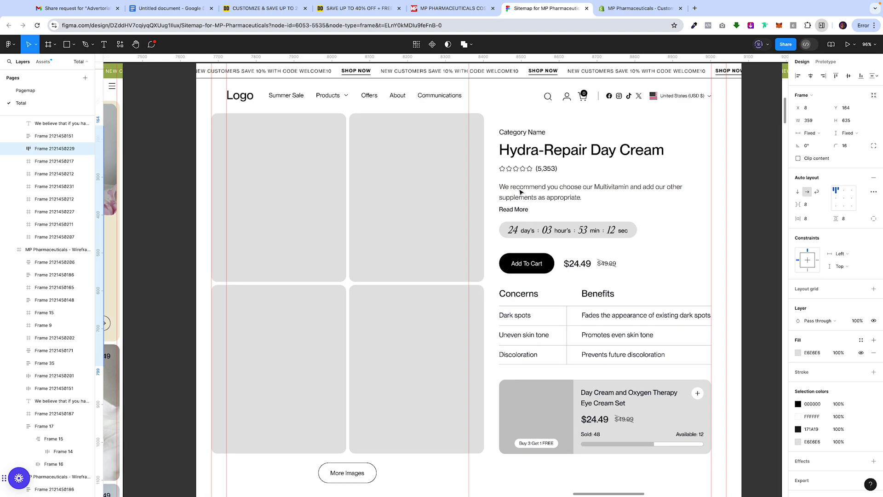
# - Examine the product wireframe's title and countdown area, the Concerns and Benefits table, and the Buy 3 Get 1 FREE offer card
pyautogui.scroll(-1, 520, 193)
pyautogui.hscroll(3, 521, 192)
pyautogui.hscroll(-3, 519, 192)
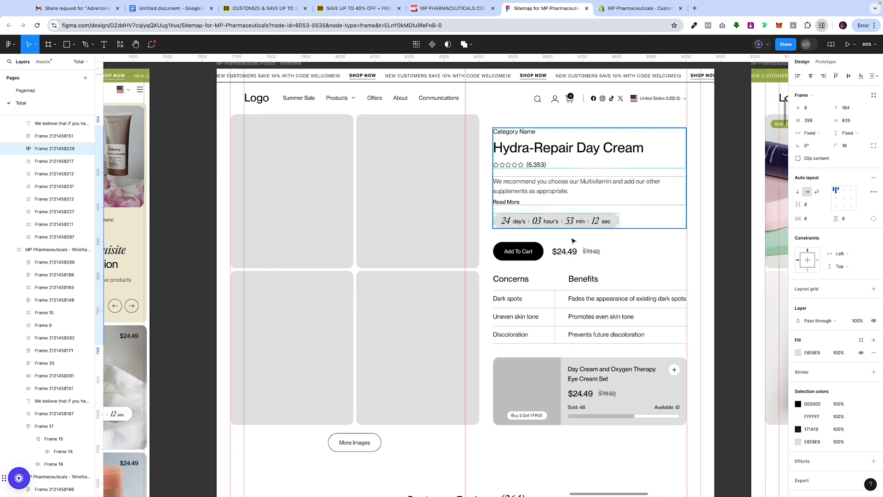
pyautogui.click(579, 225)
pyautogui.click(593, 294)
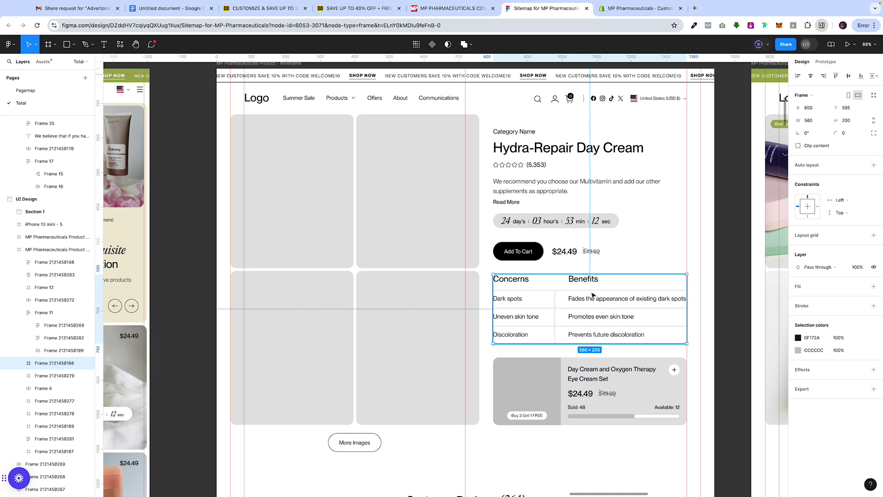
pyautogui.click(628, 400)
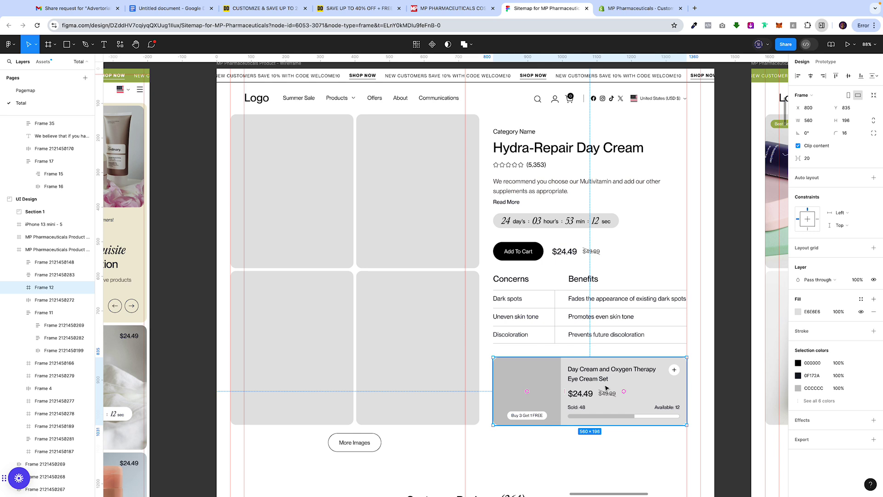
# - Examine the rest of the product wireframe: customer reviews, FAQs, service icons, Recommend For You products and footer
pyautogui.scroll(-10, 607, 388)
pyautogui.scroll(-4, 606, 388)
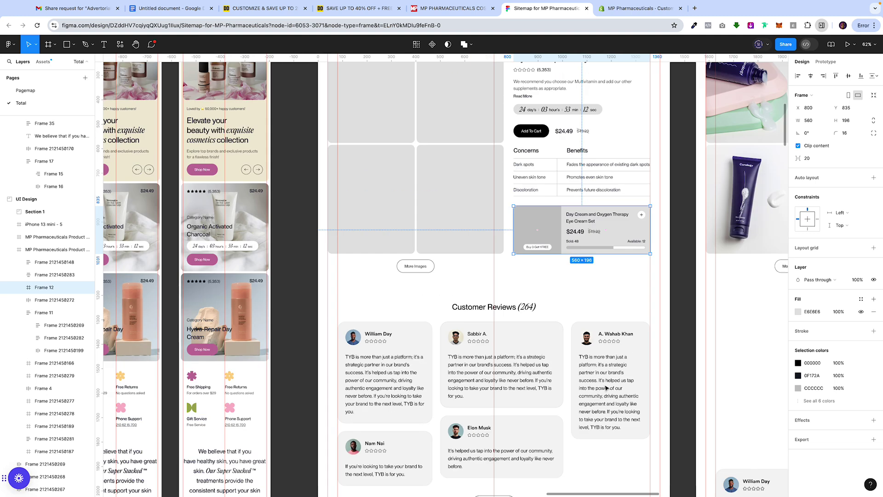
pyautogui.scroll(-10, 606, 388)
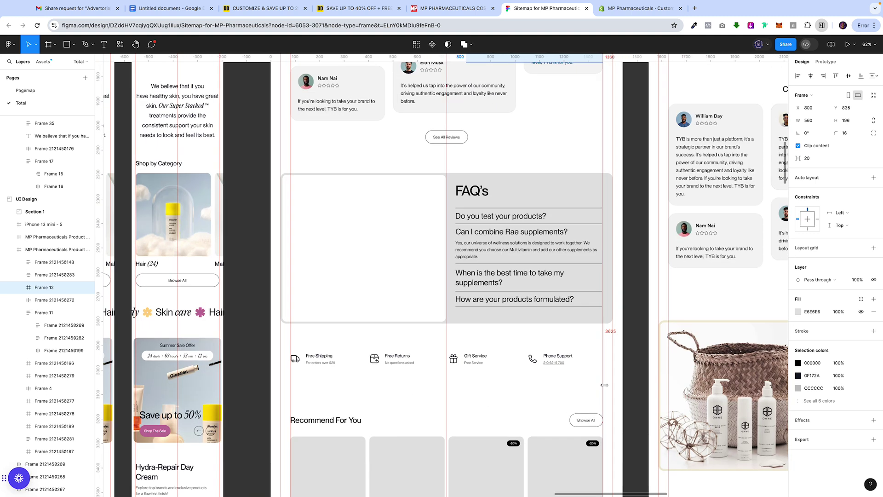
pyautogui.scroll(-1, 605, 385)
pyautogui.scroll(-10, 540, 374)
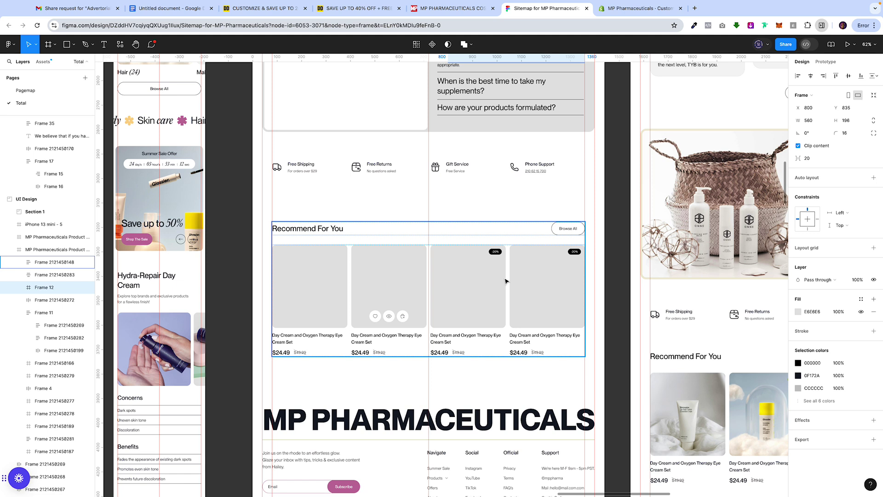
pyautogui.scroll(10, 506, 281)
pyautogui.scroll(-4, 506, 281)
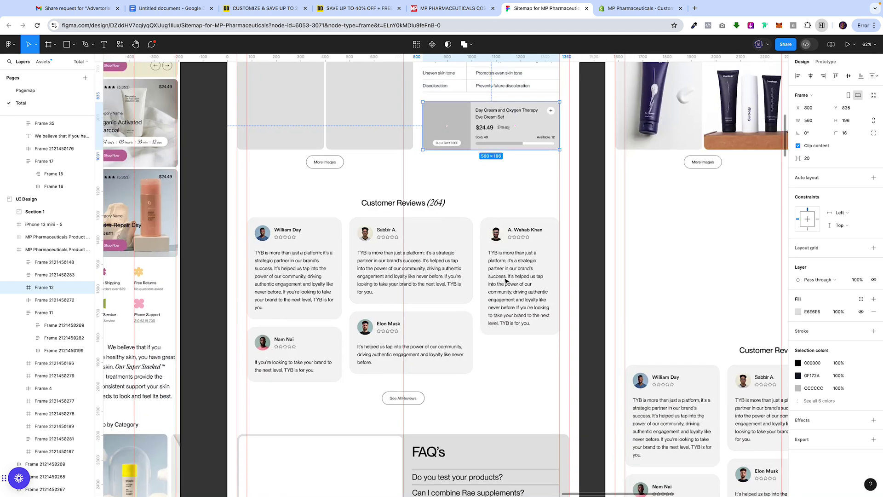
# - Examine the desktop and iPhone product page UI designs, from the purchase options and offer card through customer reviews and FAQs
pyautogui.hscroll(10, 506, 281)
pyautogui.scroll(5, 483, 262)
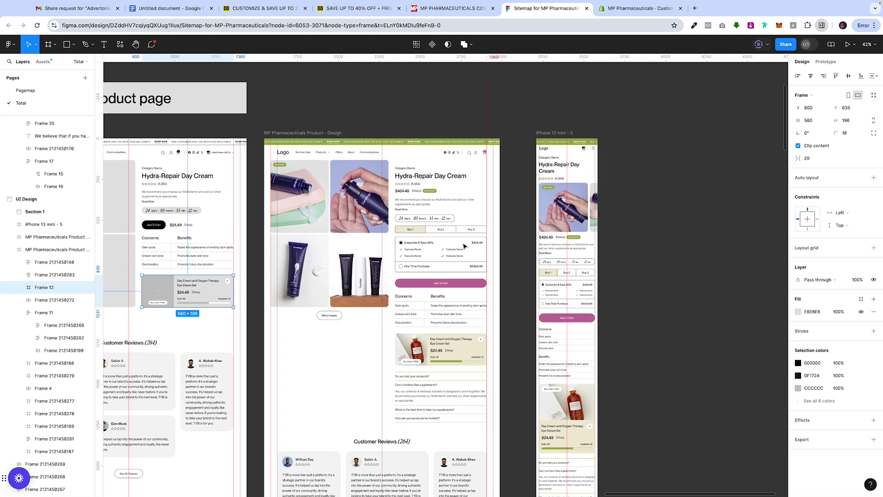
pyautogui.scroll(5, 458, 239)
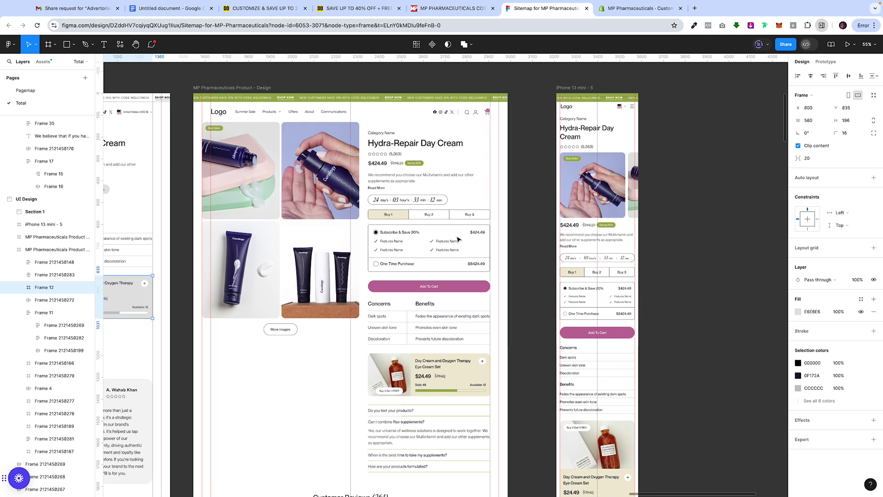
pyautogui.scroll(-4, 458, 239)
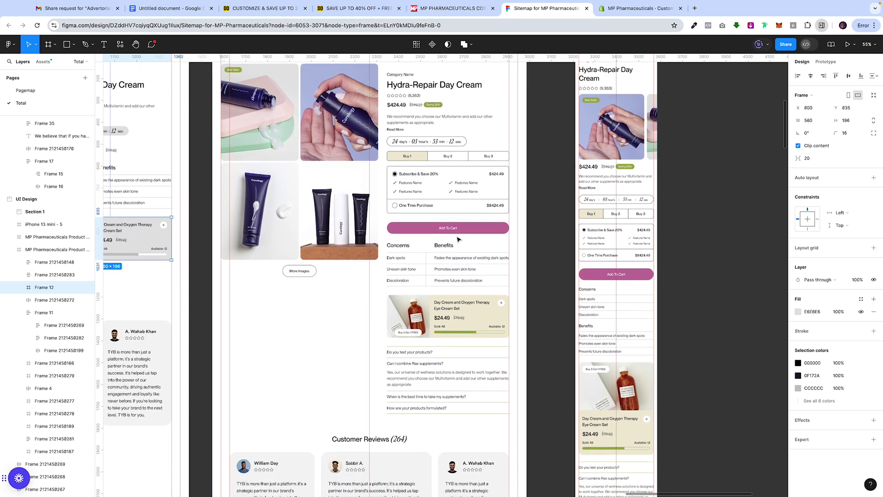
pyautogui.scroll(-12, 458, 238)
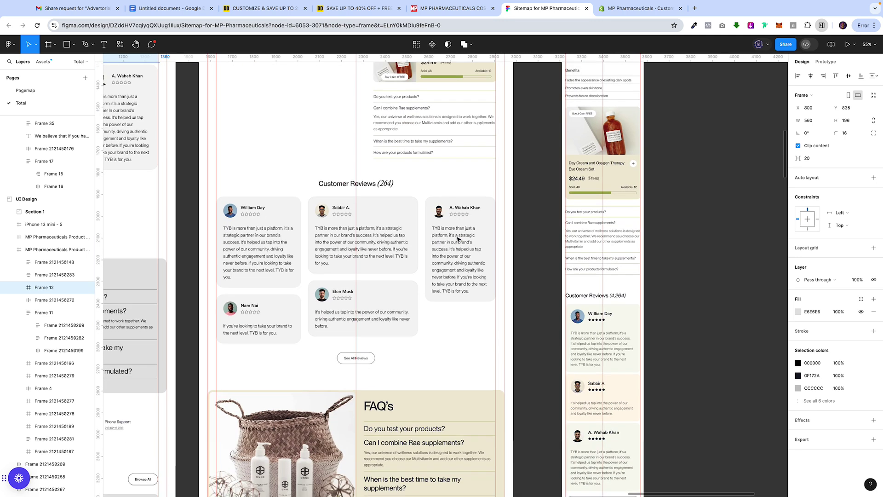
pyautogui.scroll(-1, 460, 238)
pyautogui.scroll(2, 459, 238)
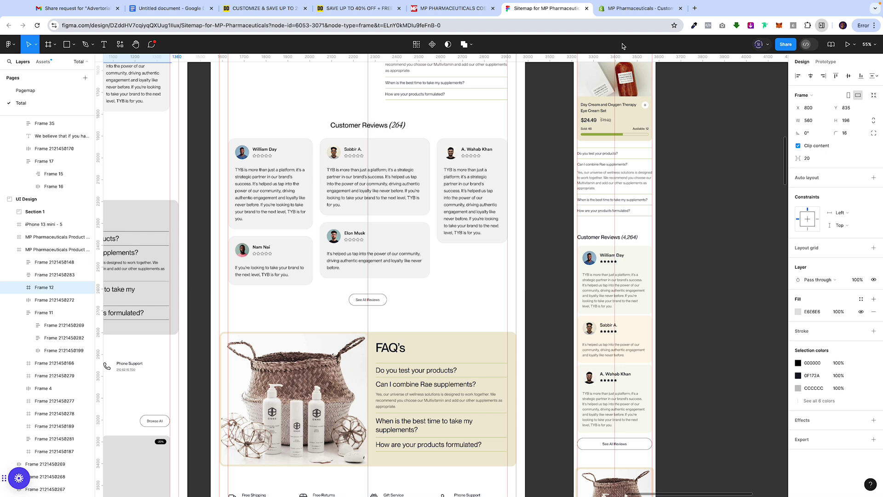
# - Switch to Shopify, leave the theme editor and open the online store preview of the AA LAAB Επανορθωτική Κρέμα Νύχτας 40ml product
pyautogui.click(624, 7)
pyautogui.scroll(-10, 459, 310)
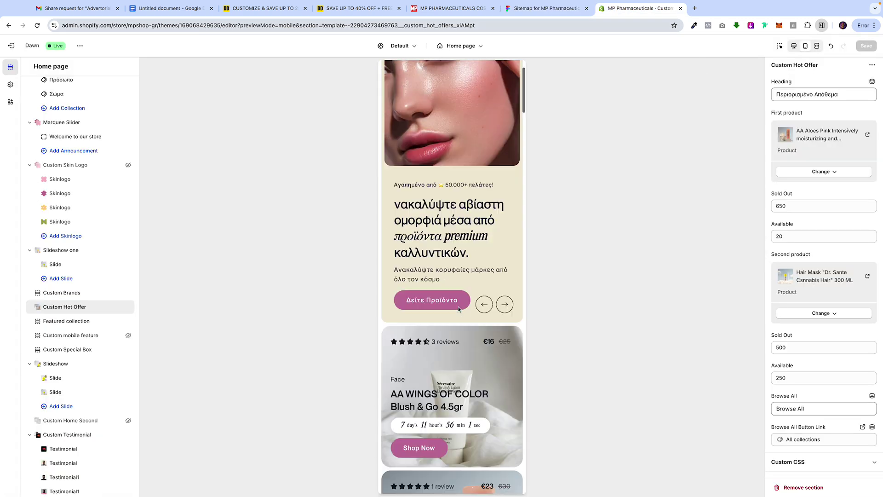
pyautogui.scroll(-20, 459, 310)
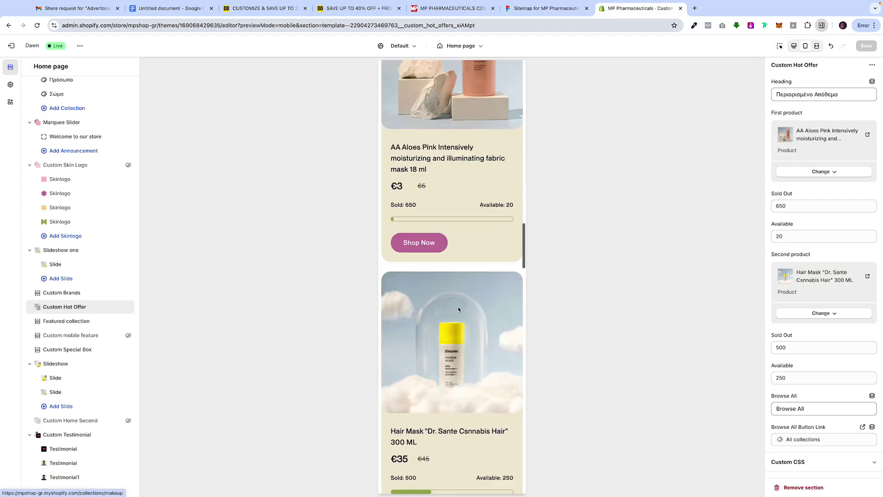
pyautogui.click(11, 45)
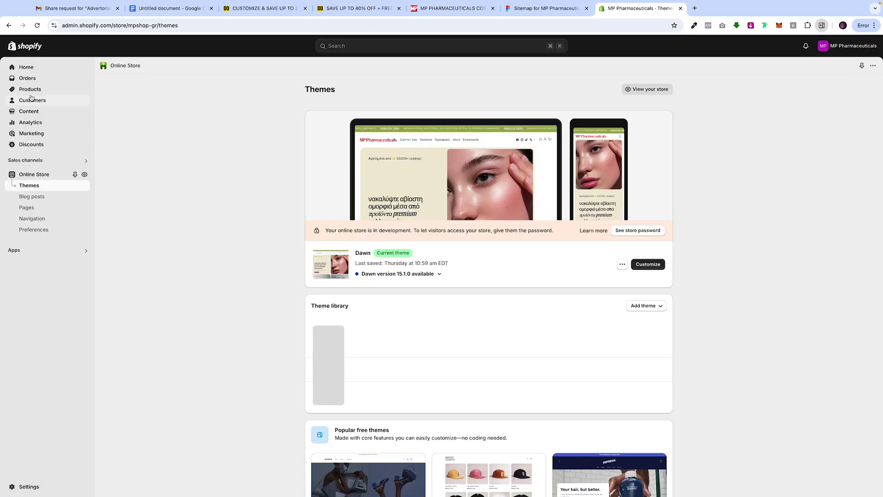
pyautogui.click(31, 89)
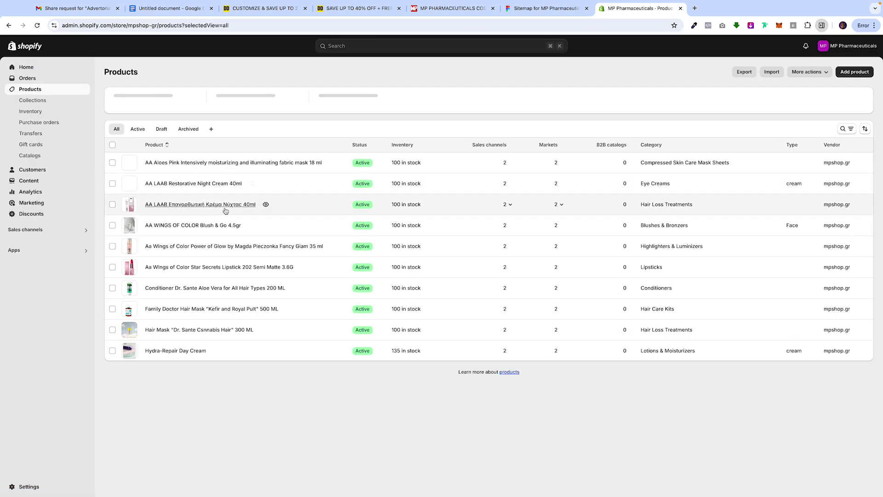
pyautogui.click(266, 205)
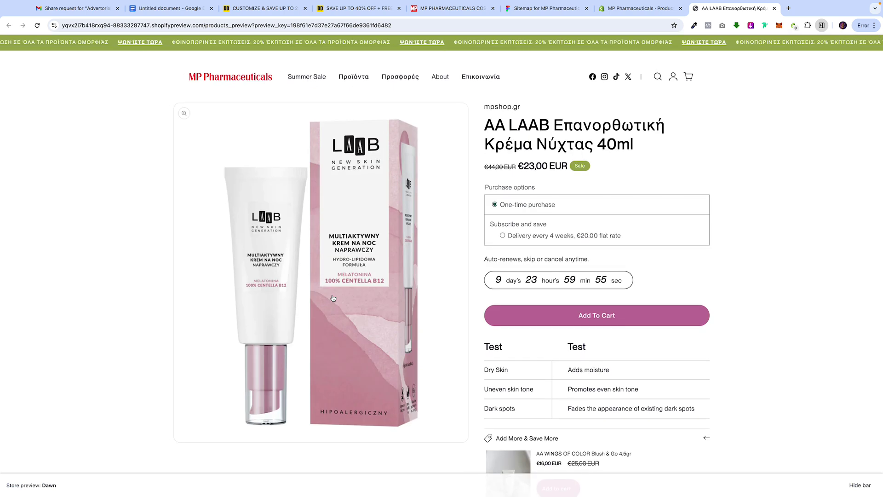
# - Examine the live product page's image, sale price, purchase options and countdown timer
pyautogui.scroll(-1, 323, 354)
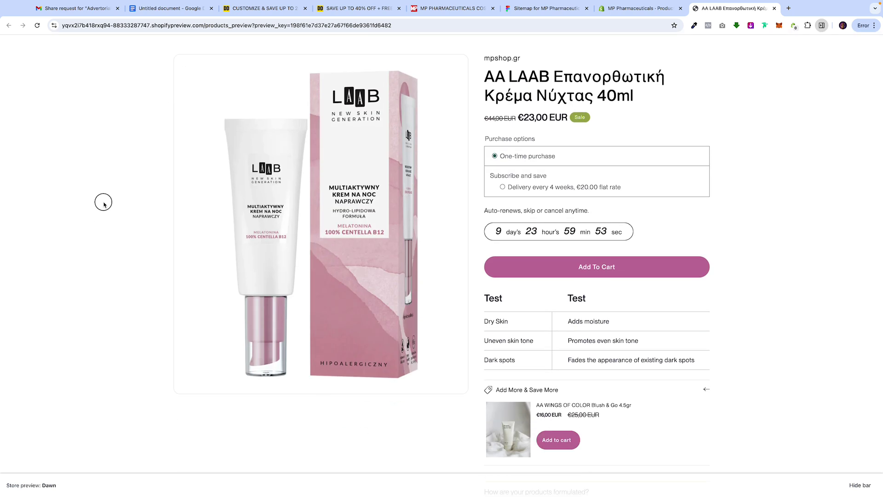
pyautogui.scroll(1, 428, 180)
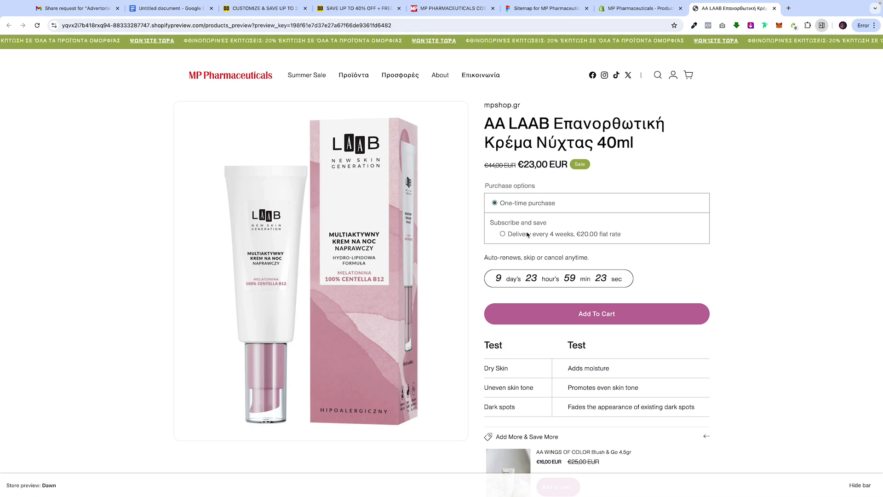
pyautogui.moveTo(641, 279); pyautogui.dragTo(480, 276)
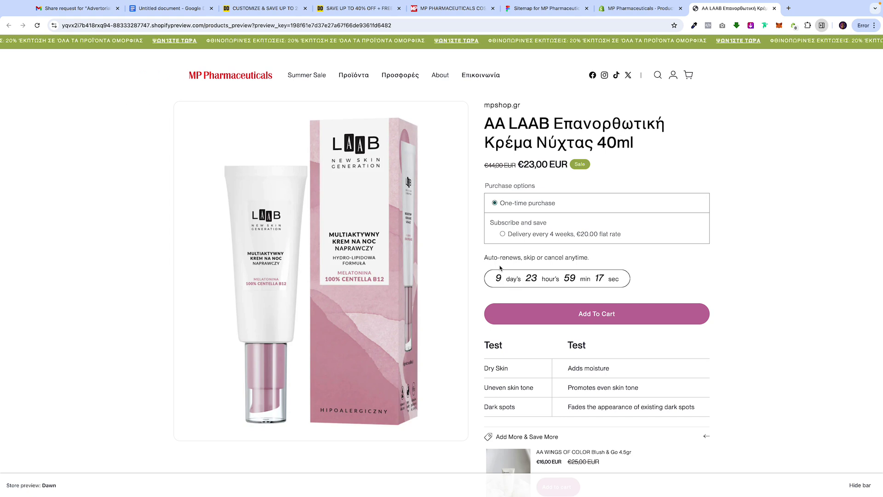
pyautogui.moveTo(517, 165); pyautogui.dragTo(615, 165)
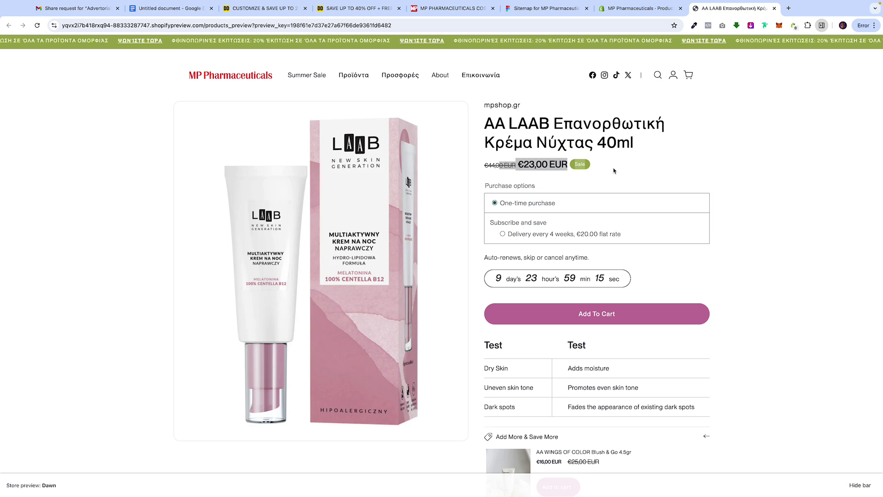
pyautogui.click(612, 178)
# - Examine the two-column skin concerns table below the main Add To Cart area, highlighting its two Test headings
pyautogui.scroll(-2, 607, 293)
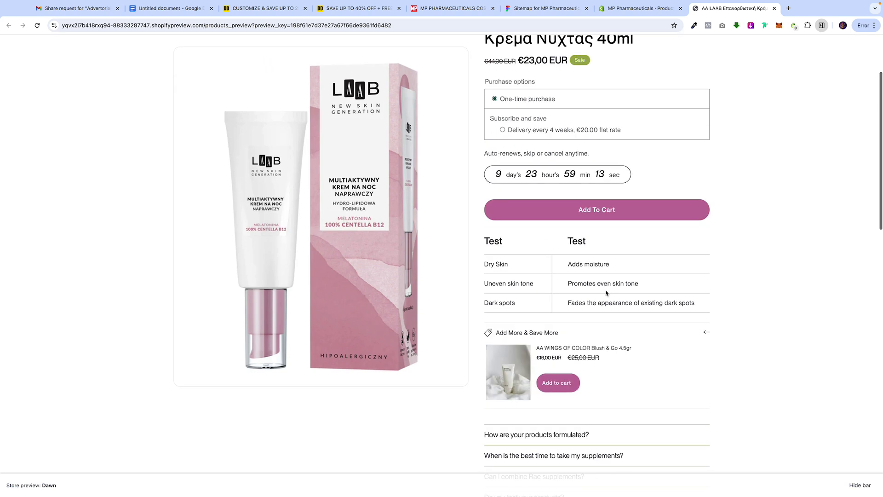
pyautogui.moveTo(480, 244); pyautogui.dragTo(605, 294)
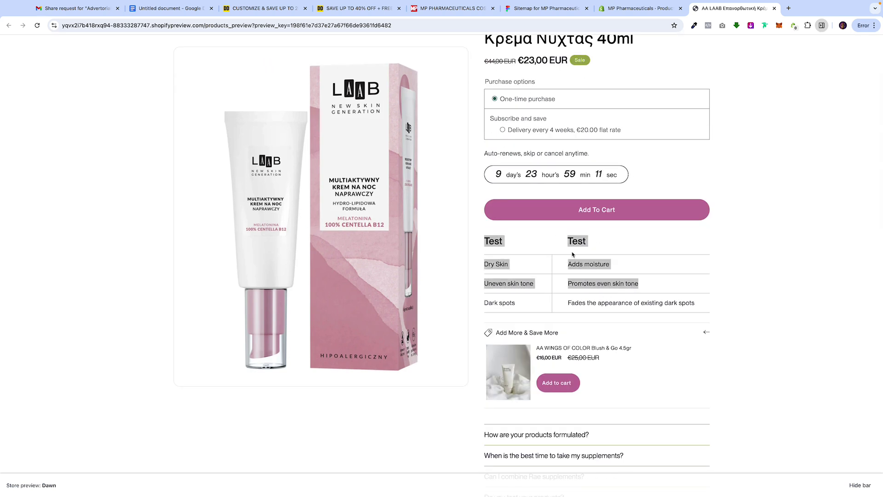
pyautogui.click(530, 243)
pyautogui.moveTo(505, 247); pyautogui.dragTo(484, 244)
pyautogui.moveTo(566, 242); pyautogui.dragTo(597, 247)
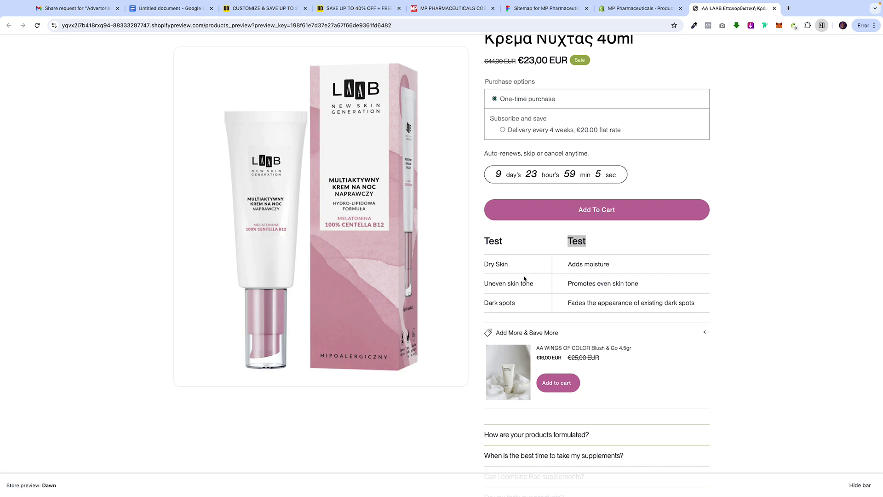
# - Review the Add More & Save More offer, the product questions and the row of shipping, returns, gift and phone support icons
pyautogui.scroll(-2, 558, 288)
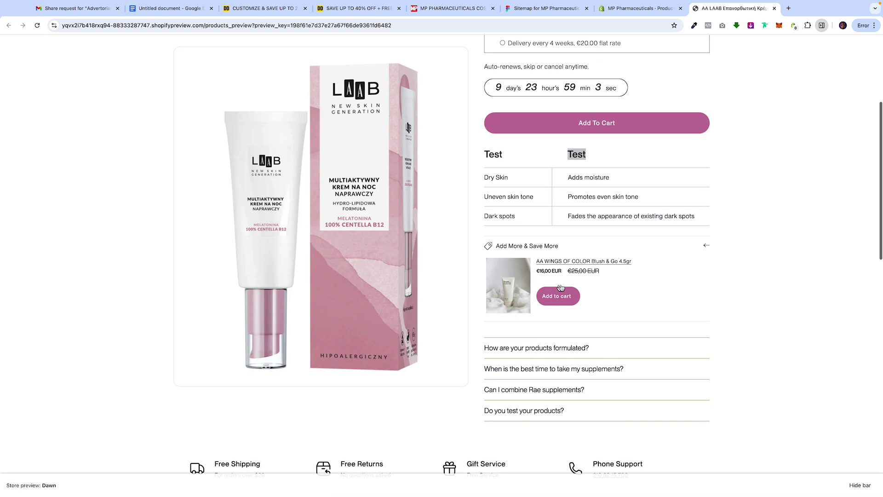
pyautogui.moveTo(735, 325); pyautogui.dragTo(729, 285)
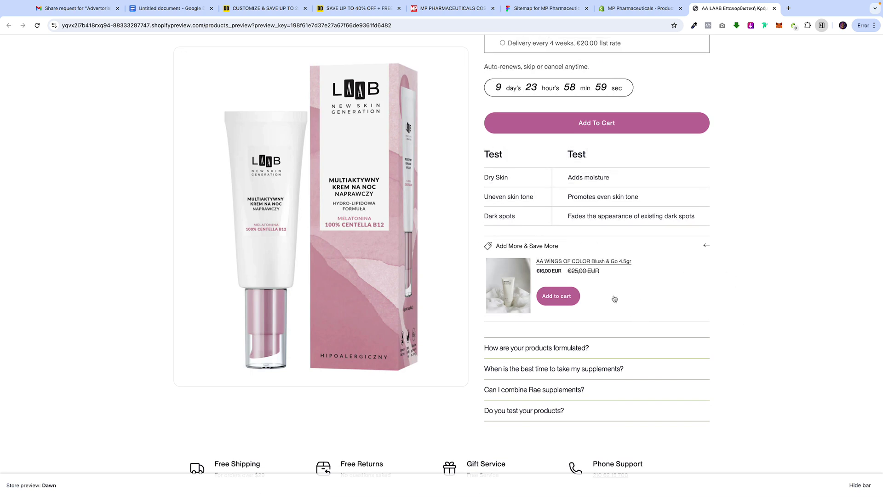
pyautogui.click(563, 347)
pyautogui.click(564, 347)
pyautogui.scroll(-1, 563, 347)
pyautogui.scroll(-2, 564, 348)
pyautogui.moveTo(670, 318); pyautogui.dragTo(187, 301)
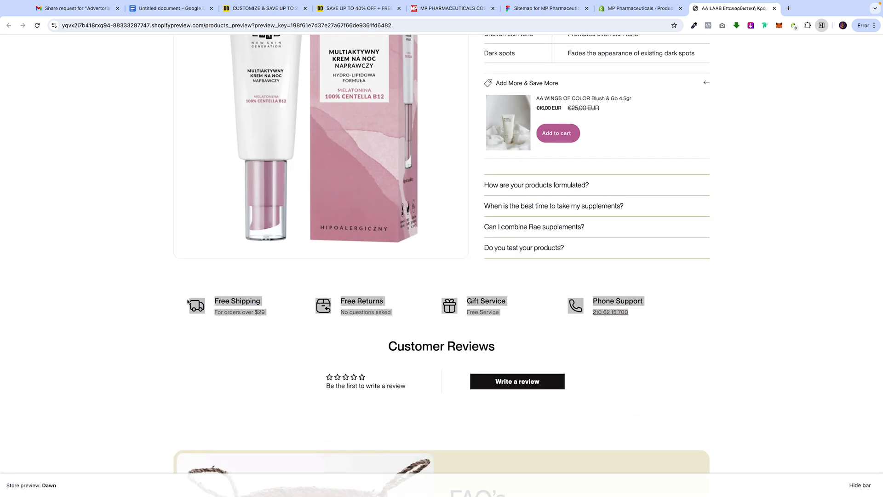
pyautogui.click(245, 350)
# - Review the FAQ's block, Recommend For You products and footer, returning up the product page
pyautogui.scroll(-8, 245, 350)
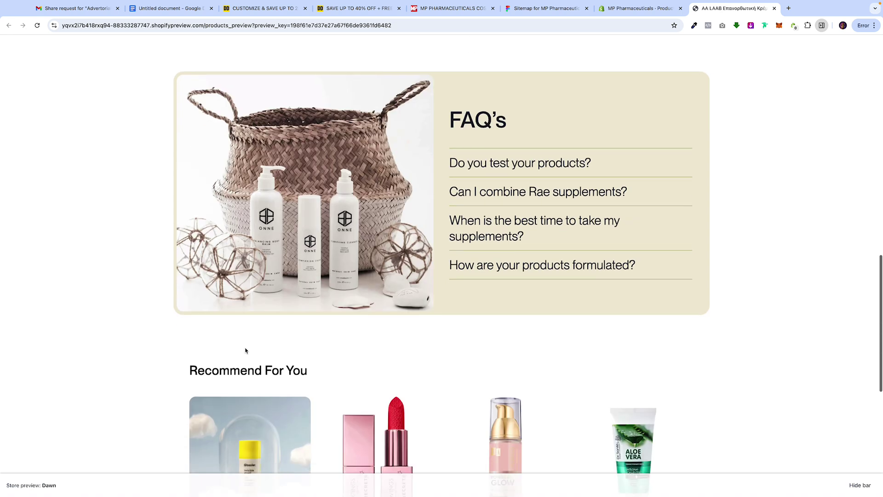
pyautogui.scroll(-4, 245, 350)
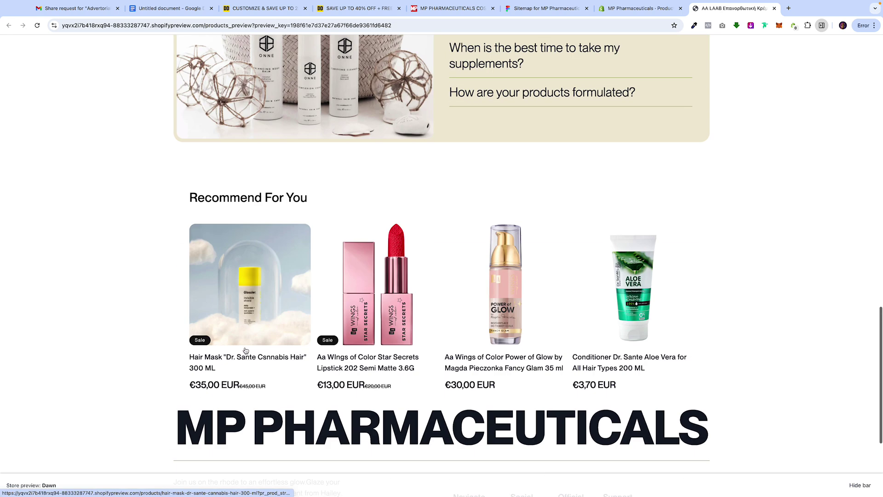
pyautogui.scroll(-2, 246, 350)
pyautogui.scroll(10, 245, 351)
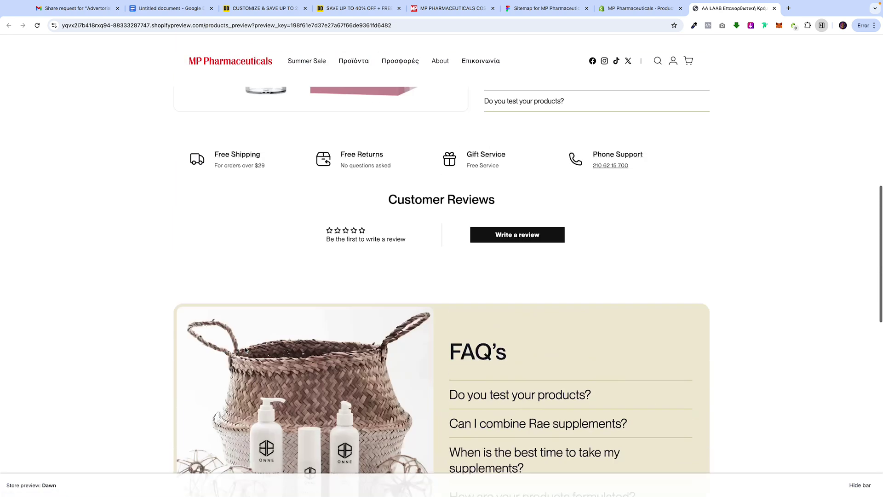
pyautogui.scroll(5, 245, 350)
# - Recheck the service icons row and Customer Reviews section, returning to the start of the product page
pyautogui.scroll(-3, 245, 345)
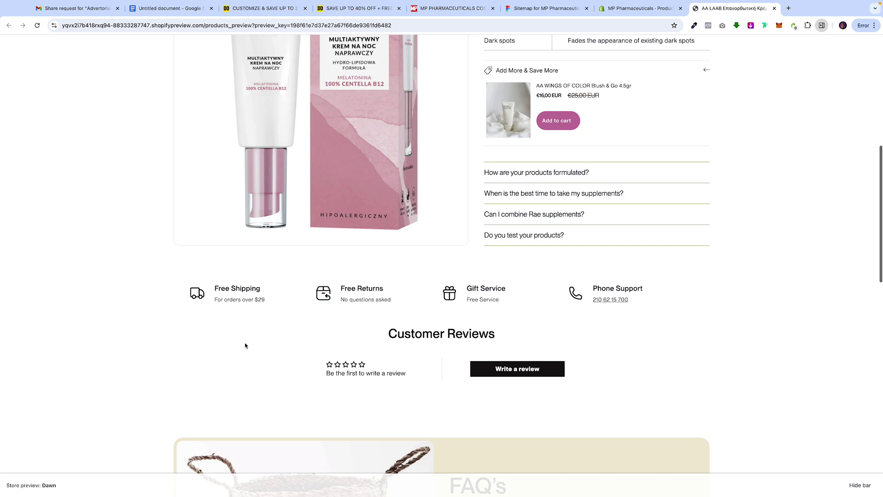
pyautogui.scroll(2, 246, 346)
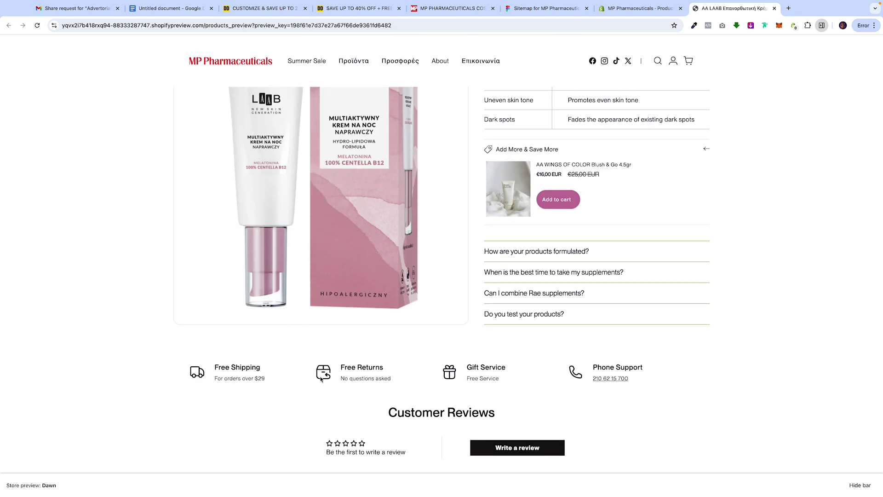
pyautogui.scroll(-3, 321, 378)
pyautogui.moveTo(661, 284); pyautogui.dragTo(178, 258)
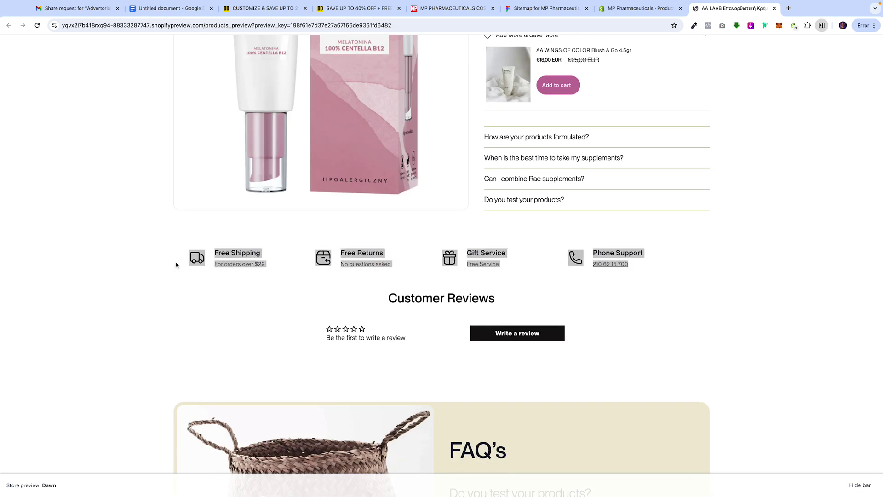
pyautogui.click(687, 308)
pyautogui.scroll(9, 687, 308)
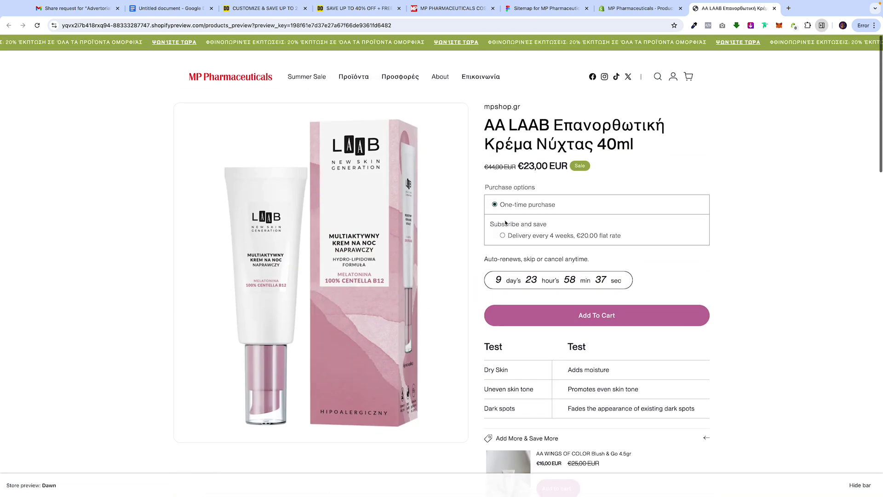
# - Open the AA LAAB Επανορθωτική Κρέμα Νύχτας 40ml product record in Shopify admin and show all its product metafields
pyautogui.click(633, 14)
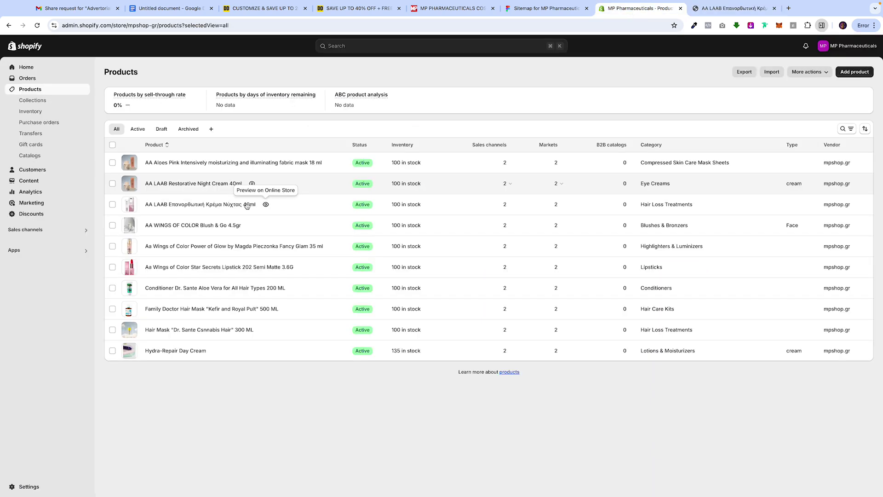
pyautogui.click(170, 208)
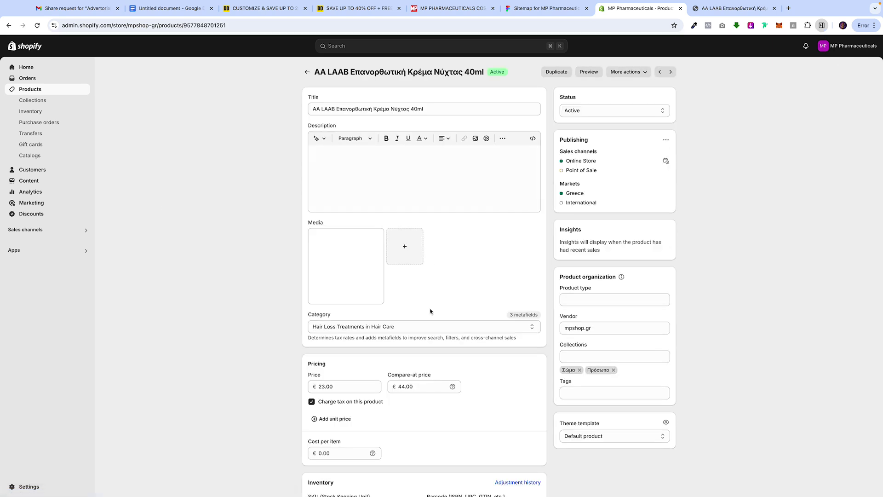
pyautogui.scroll(-10, 431, 311)
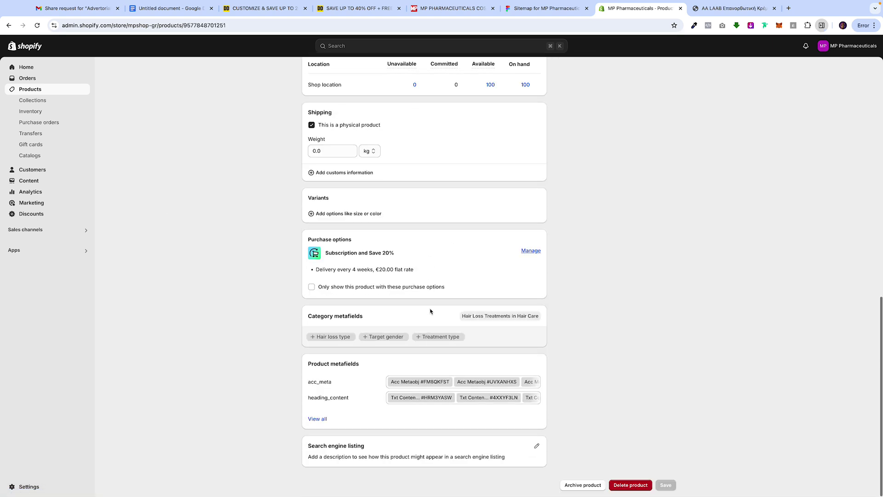
pyautogui.click(312, 420)
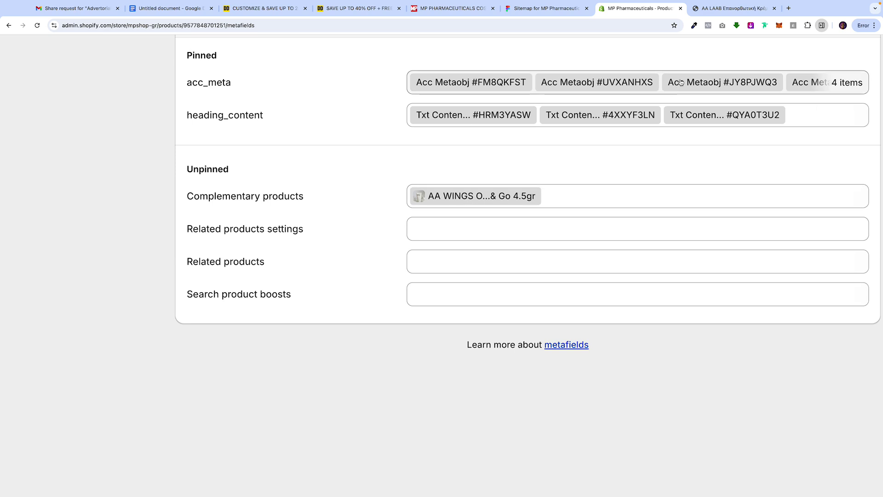
# - Check the Add More & Save More offer in the store preview and remove AA WINGS OF COLOR Blush & Go 4.5gr from Complementary products
pyautogui.click(712, 15)
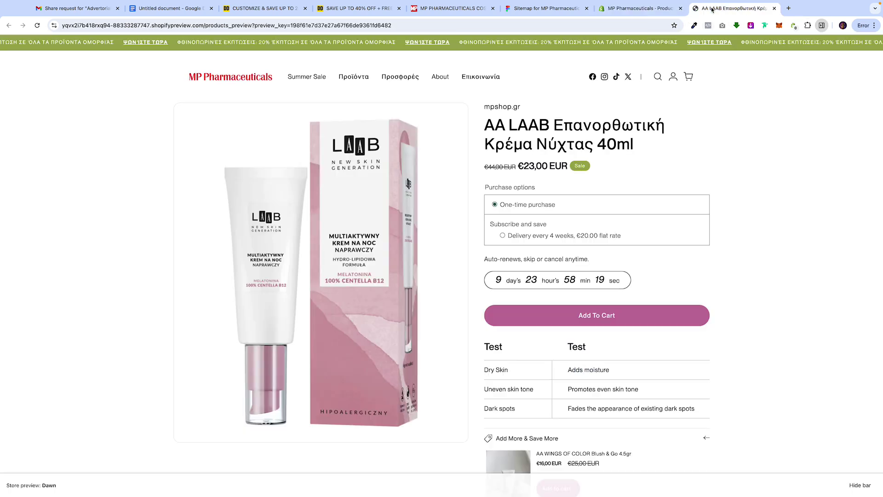
pyautogui.scroll(-5, 628, 302)
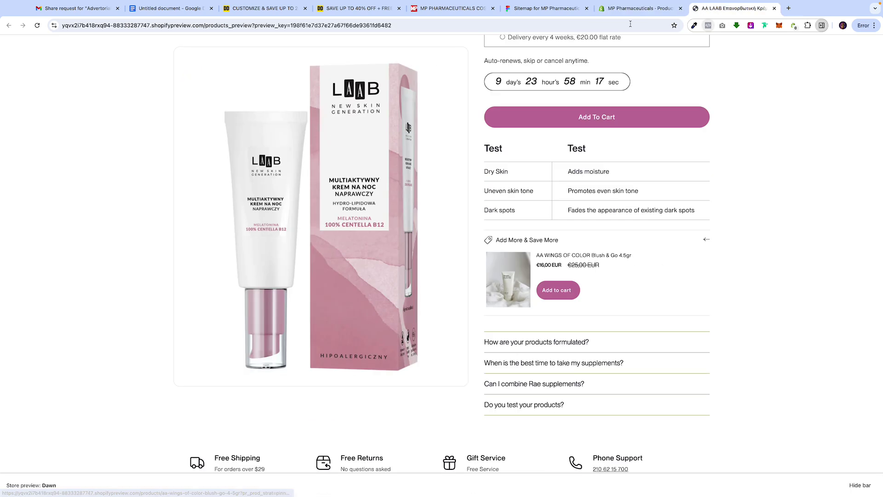
pyautogui.click(639, 9)
pyautogui.click(580, 201)
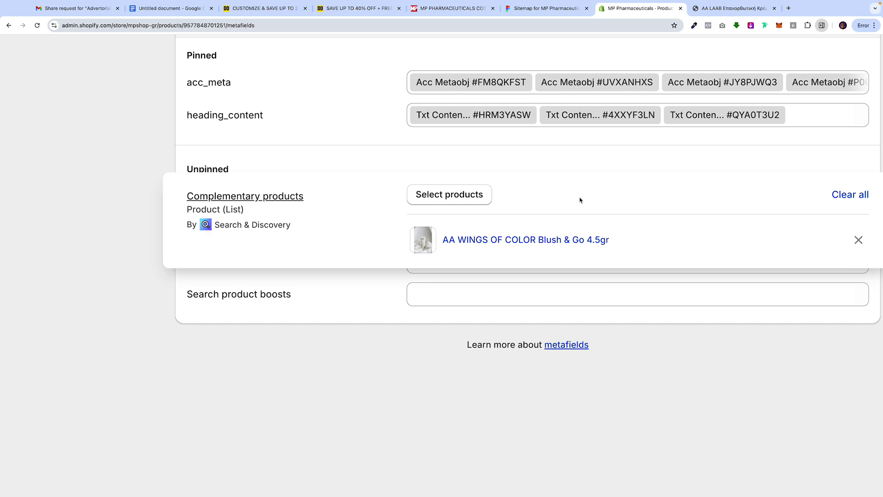
pyautogui.click(859, 240)
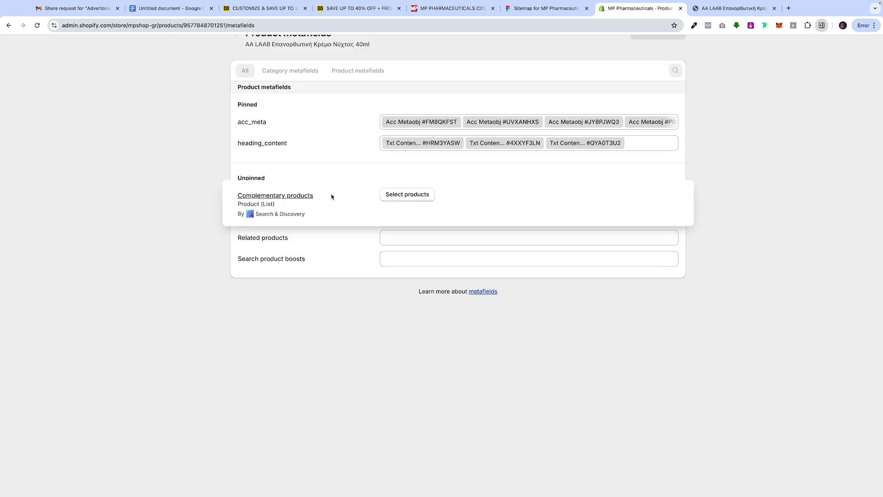
# - Leave the metafields without saving and open the AA LAAB Επανορθωτική Κρέμα Νύχτας 40ml recommendations in Search & Discovery
pyautogui.click(28, 236)
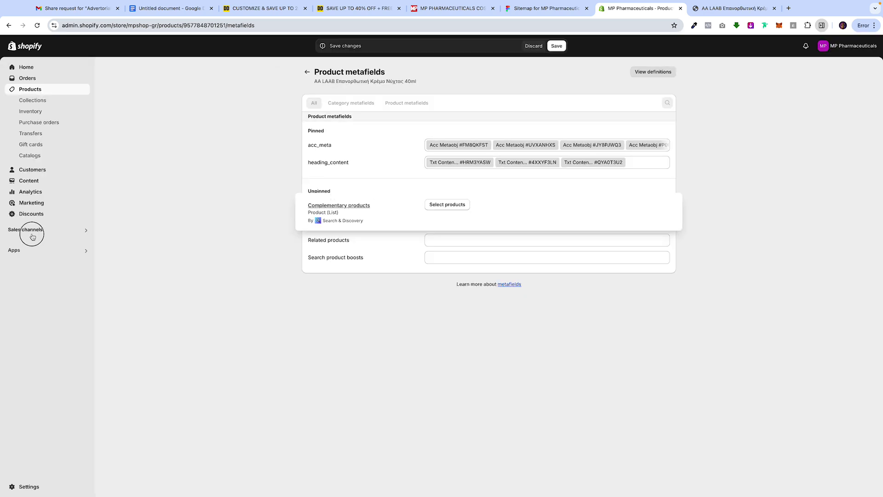
pyautogui.click(48, 253)
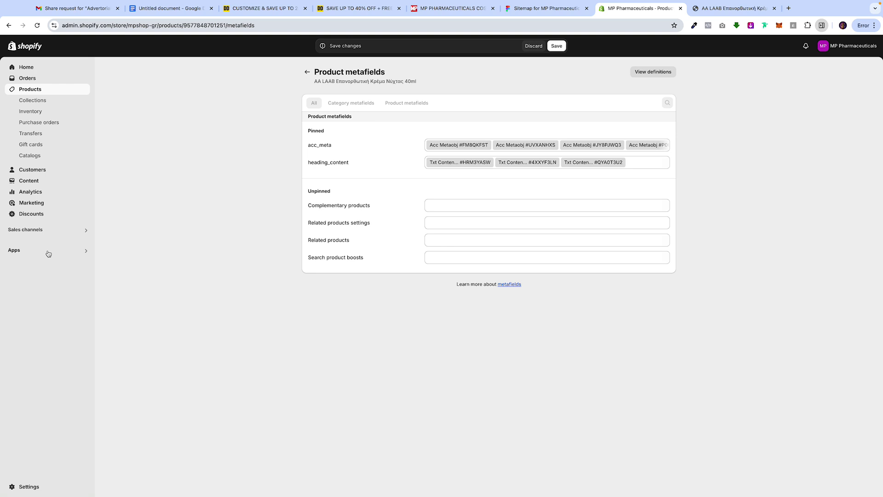
pyautogui.click(29, 69)
pyautogui.click(537, 287)
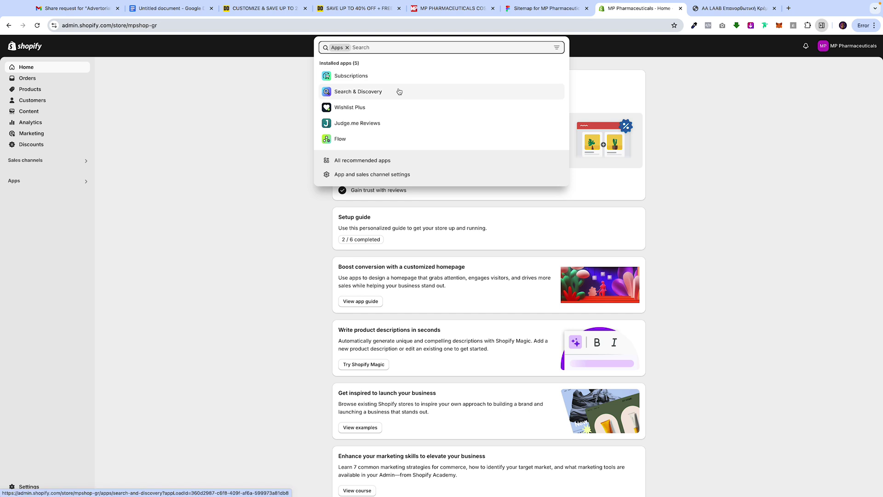
pyautogui.click(375, 94)
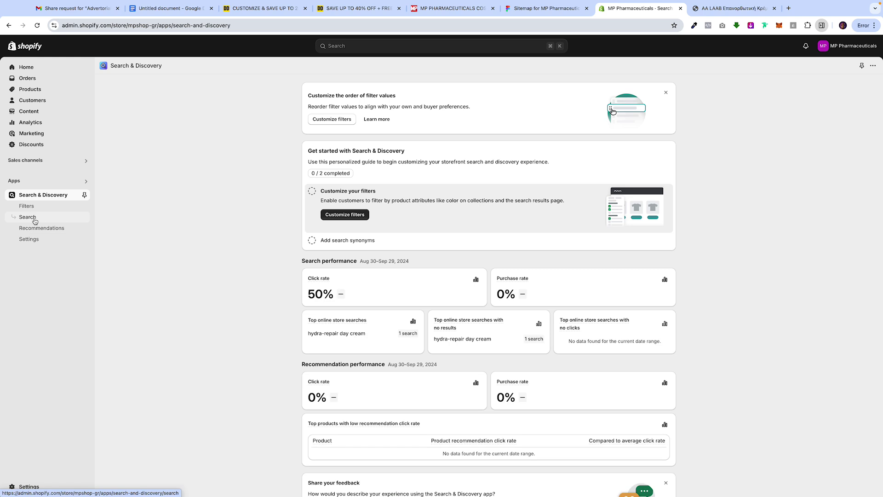
pyautogui.click(34, 228)
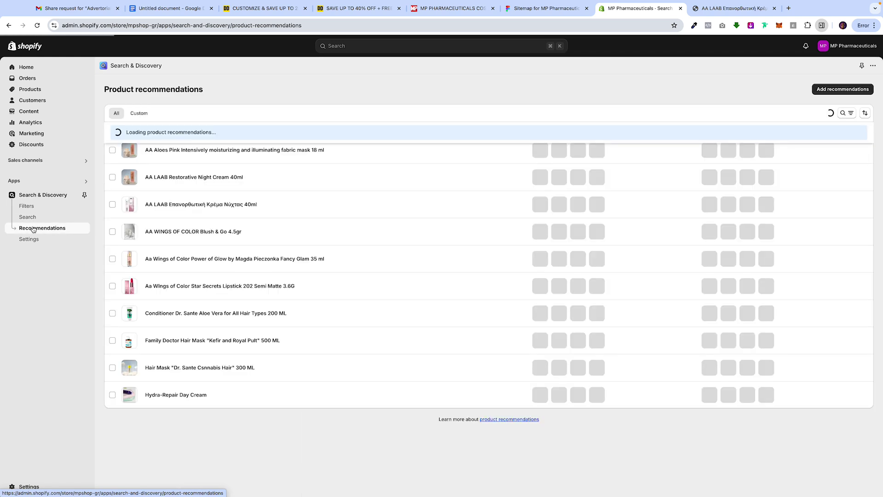
pyautogui.click(202, 208)
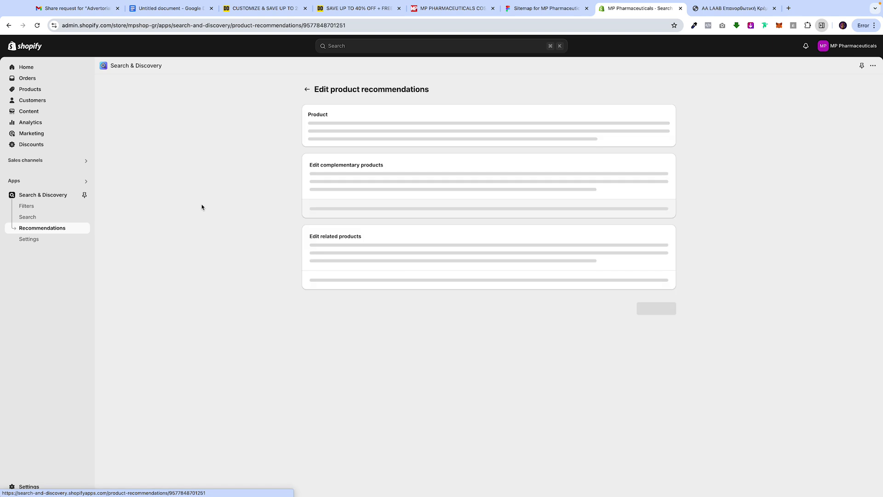
# - Add Aa Wings of Color Star Secrets Lipstick 202 and Conditioner Dr. Sante Aloe Vera as complementary products and save
pyautogui.scroll(-3, 510, 377)
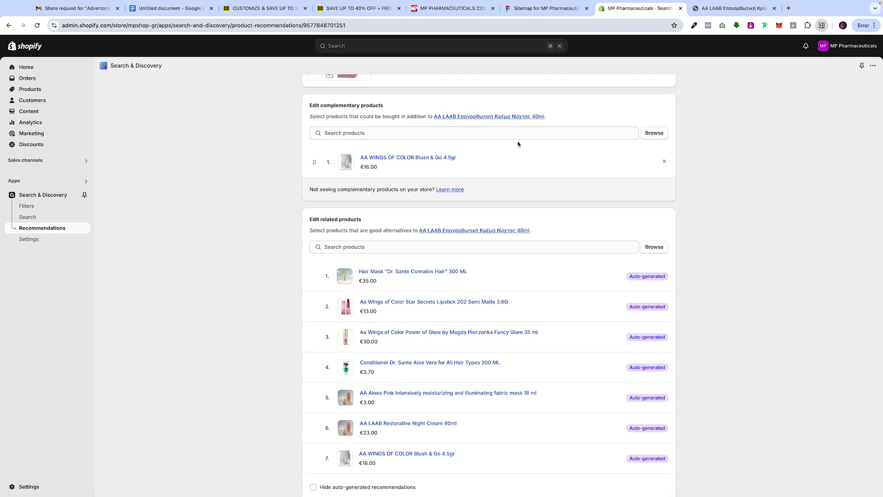
pyautogui.click(654, 133)
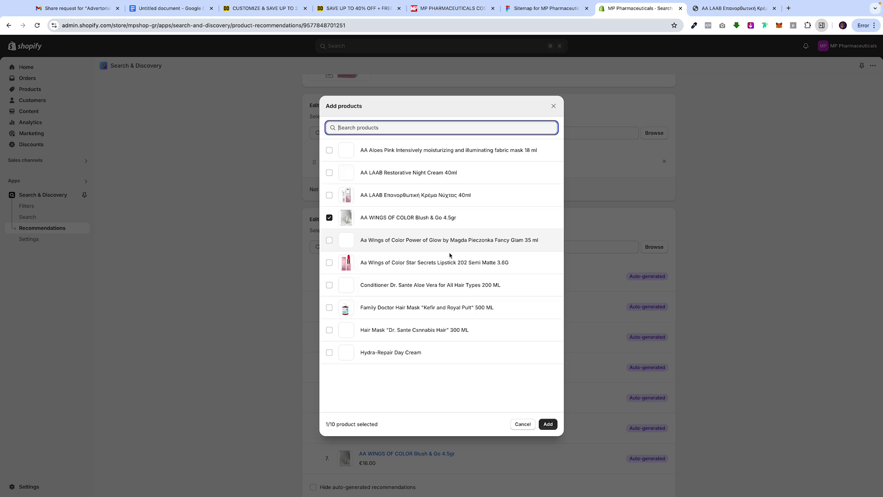
pyautogui.click(330, 285)
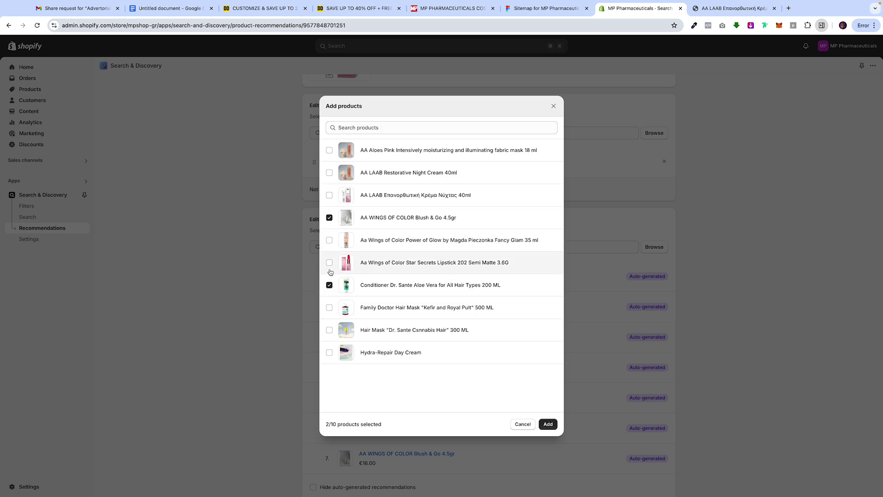
pyautogui.click(551, 424)
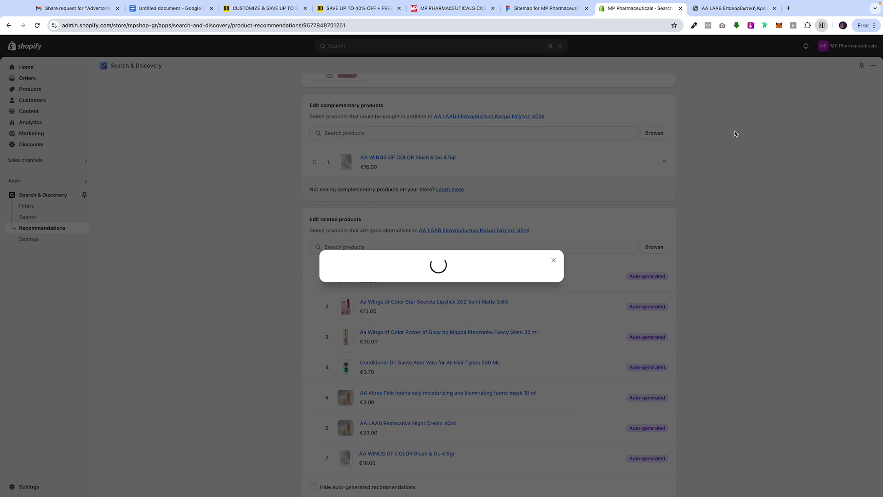
pyautogui.click(558, 46)
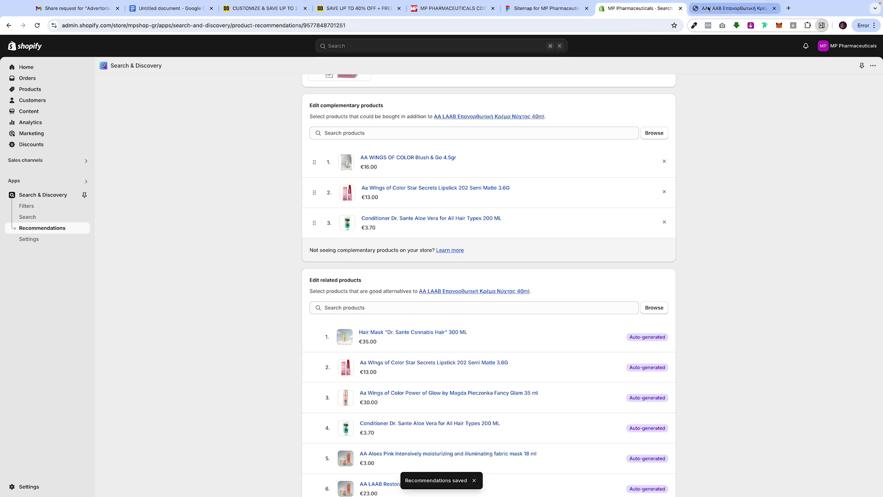
# - Reload the store preview and check the products offered under Add More & Save More
pyautogui.click(735, 8)
pyautogui.press('super+r')
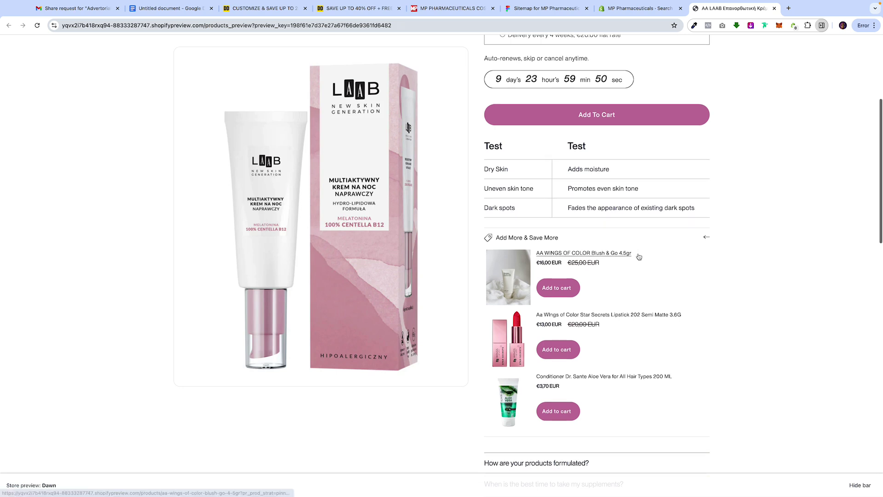
pyautogui.scroll(3, 643, 82)
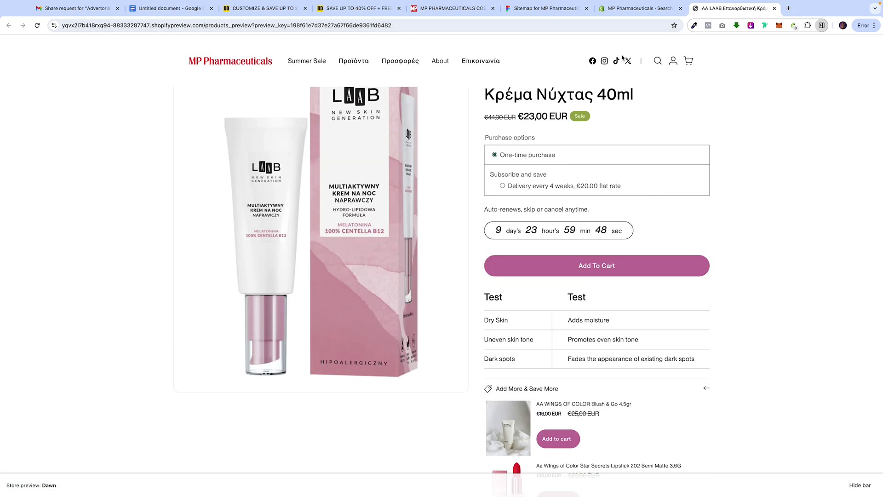
# - Remove the Star Secrets Lipstick and Dr. Sante Conditioner from the complementary products, save, and reload the store preview
pyautogui.click(639, 8)
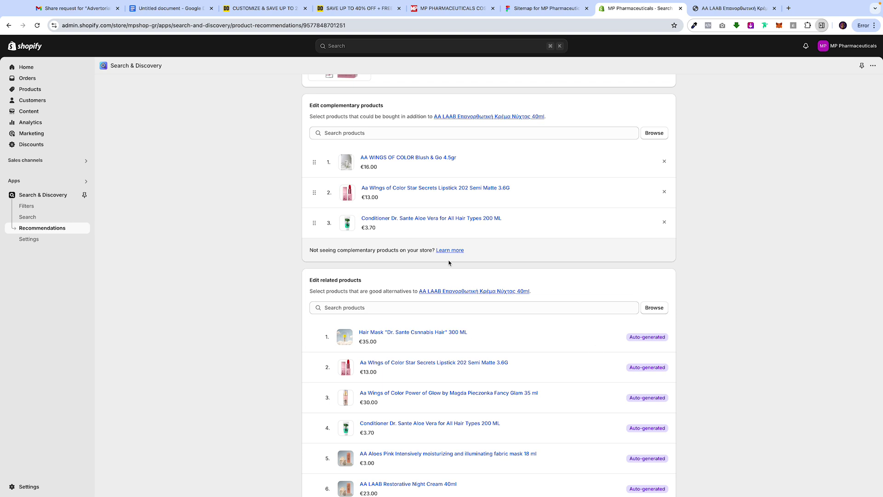
pyautogui.click(665, 193)
pyautogui.click(666, 194)
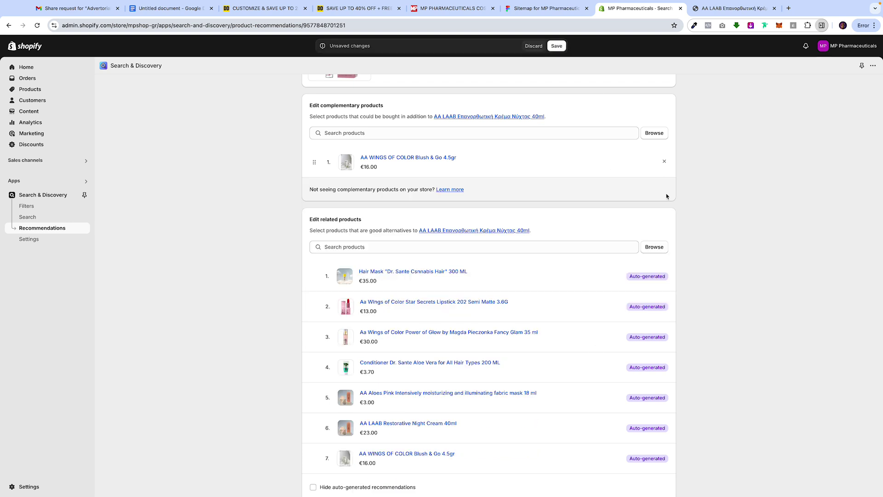
pyautogui.click(557, 46)
pyautogui.click(735, 8)
pyautogui.press('super+r')
# - Show the product page in the iPhone 12 Pro mobile view and choose the Subscribe and save option with delivery every 4 weeks
pyautogui.rightClick(728, 181)
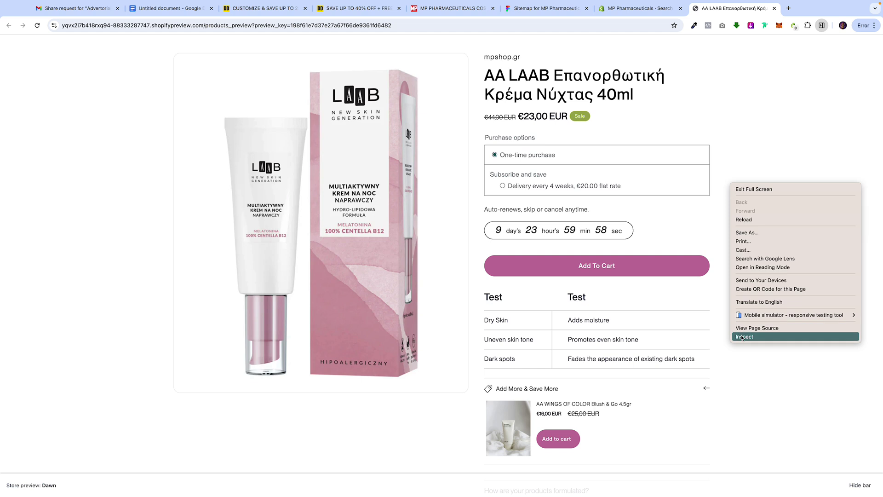
pyautogui.click(740, 336)
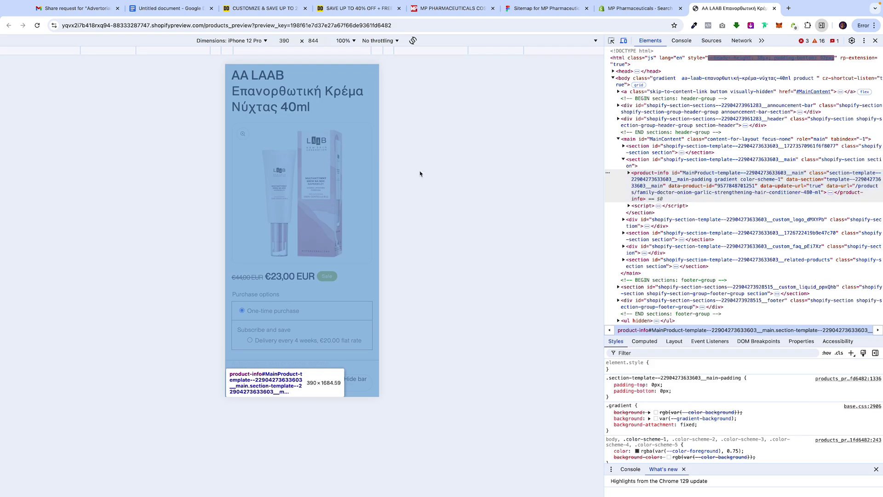
pyautogui.scroll(2, 308, 197)
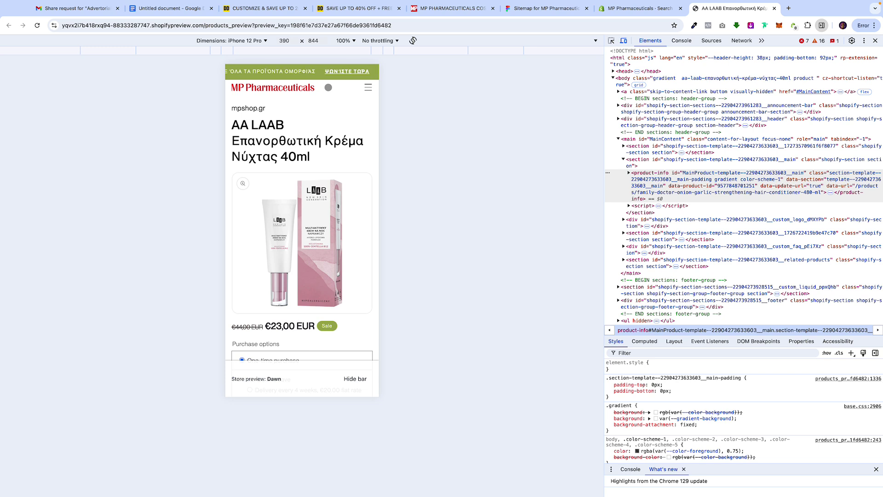
pyautogui.scroll(-3, 309, 134)
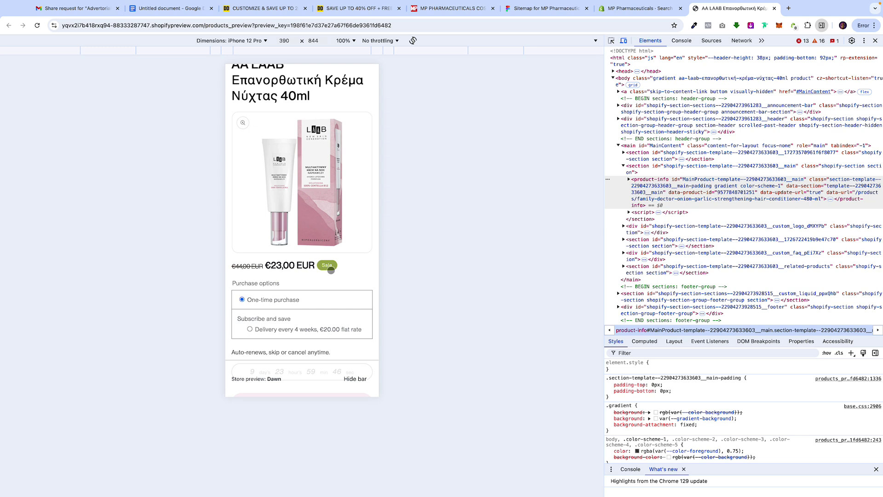
pyautogui.scroll(-2, 313, 303)
pyautogui.click(283, 296)
pyautogui.scroll(-2, 283, 291)
pyautogui.scroll(1, 282, 291)
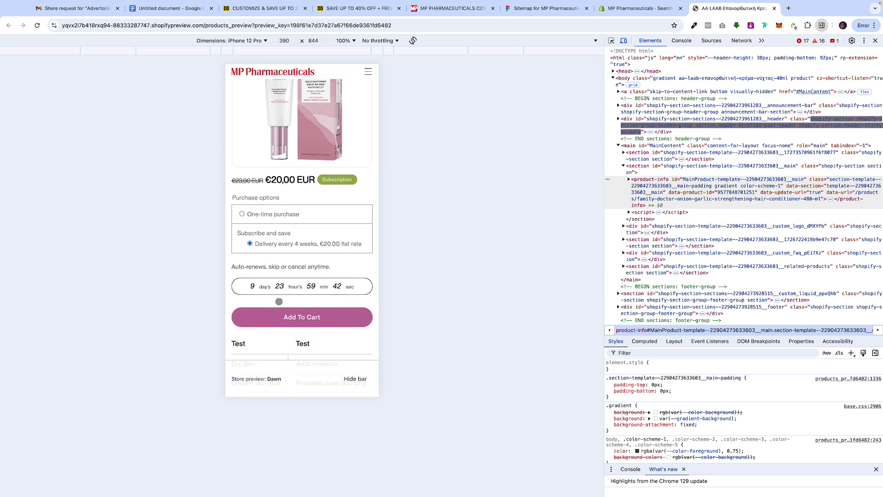
# - Review the mobile benefits table, Add More & Save More offer, Customer Reviews and FAQ's, then close the mobile view
pyautogui.scroll(-3, 318, 290)
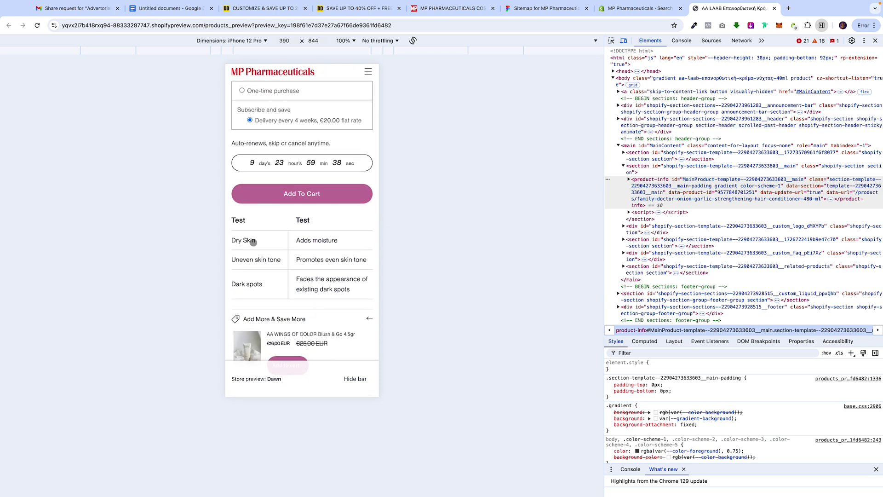
pyautogui.scroll(-3, 253, 242)
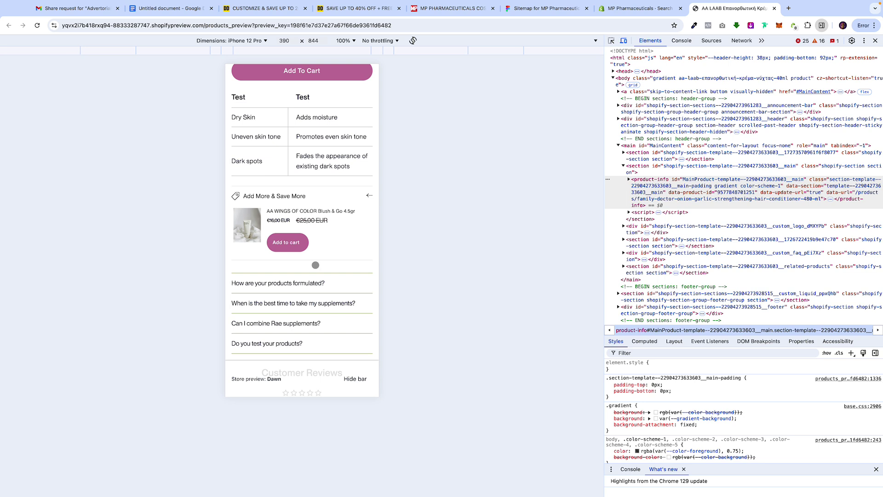
pyautogui.scroll(-6, 315, 265)
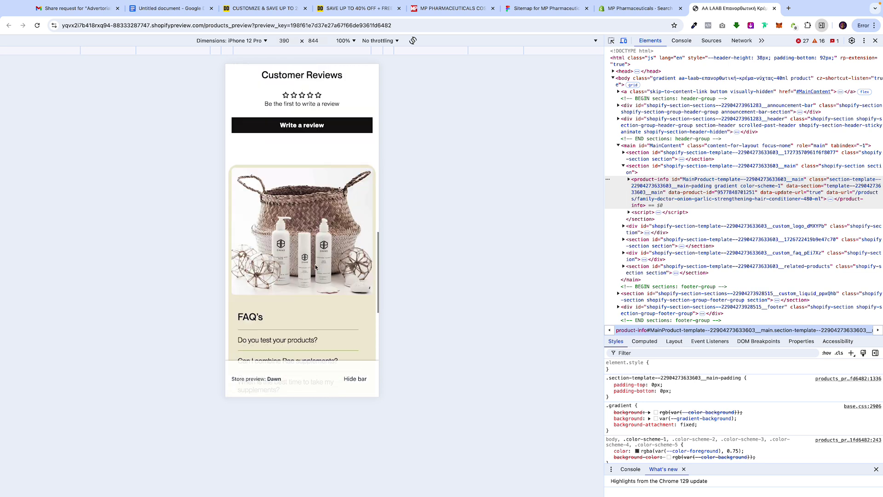
pyautogui.scroll(-4, 316, 267)
pyautogui.scroll(15, 316, 267)
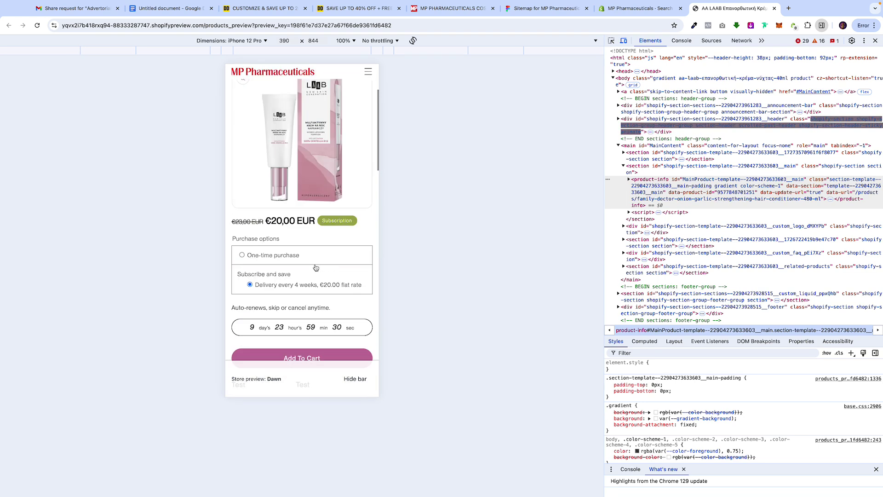
pyautogui.scroll(5, 316, 267)
pyautogui.click(875, 41)
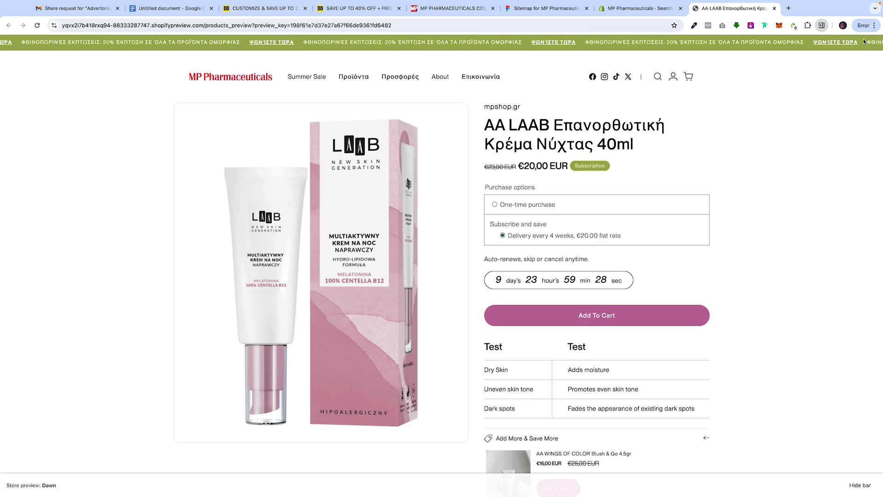
# - Look over the full desktop product page once more and go to the MP Pharmaceuticals home page
pyautogui.scroll(-4, 514, 105)
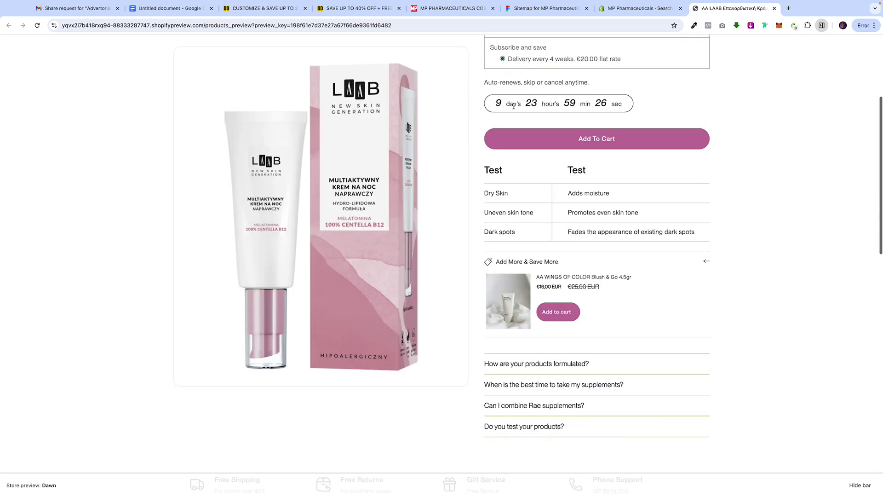
pyautogui.scroll(-11, 514, 106)
pyautogui.scroll(13, 514, 107)
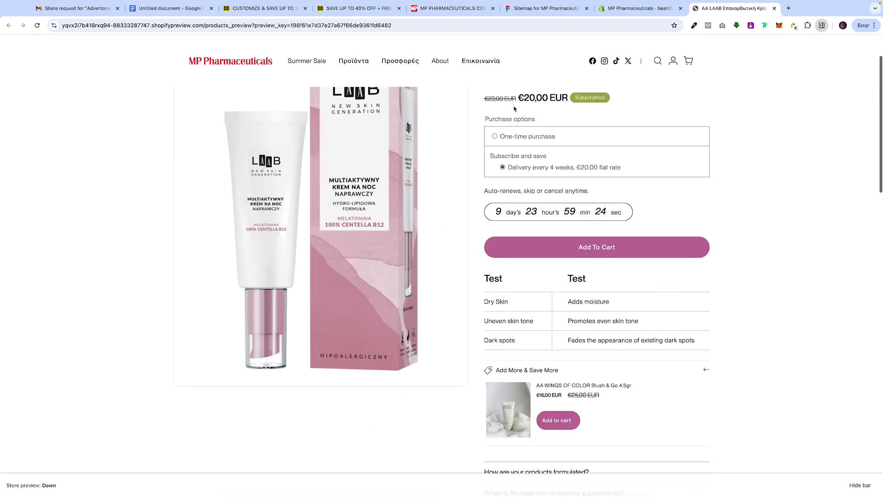
pyautogui.scroll(3, 515, 108)
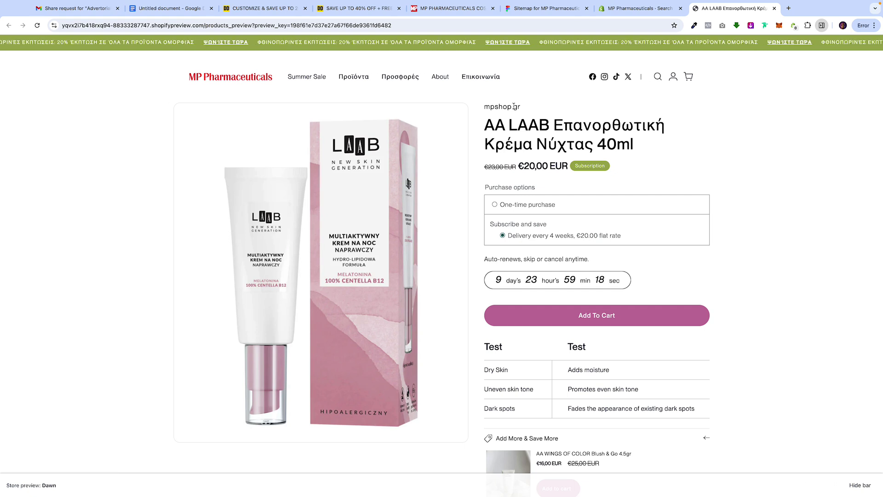
pyautogui.click(219, 79)
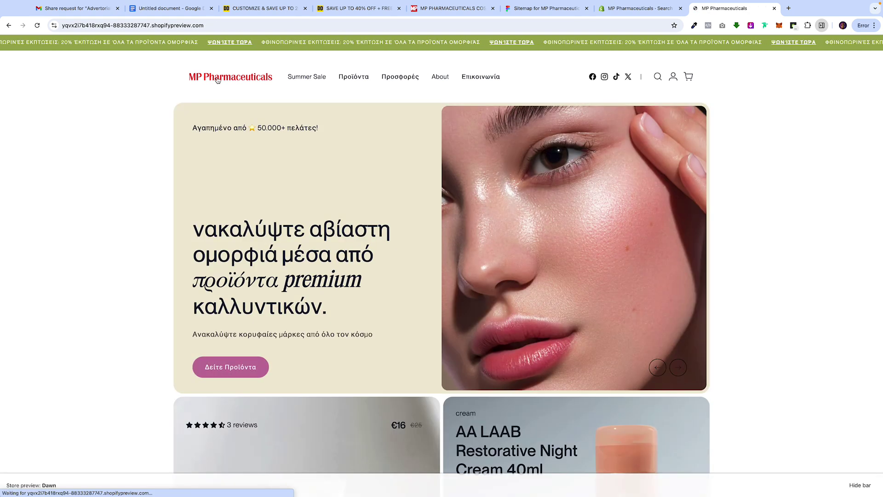